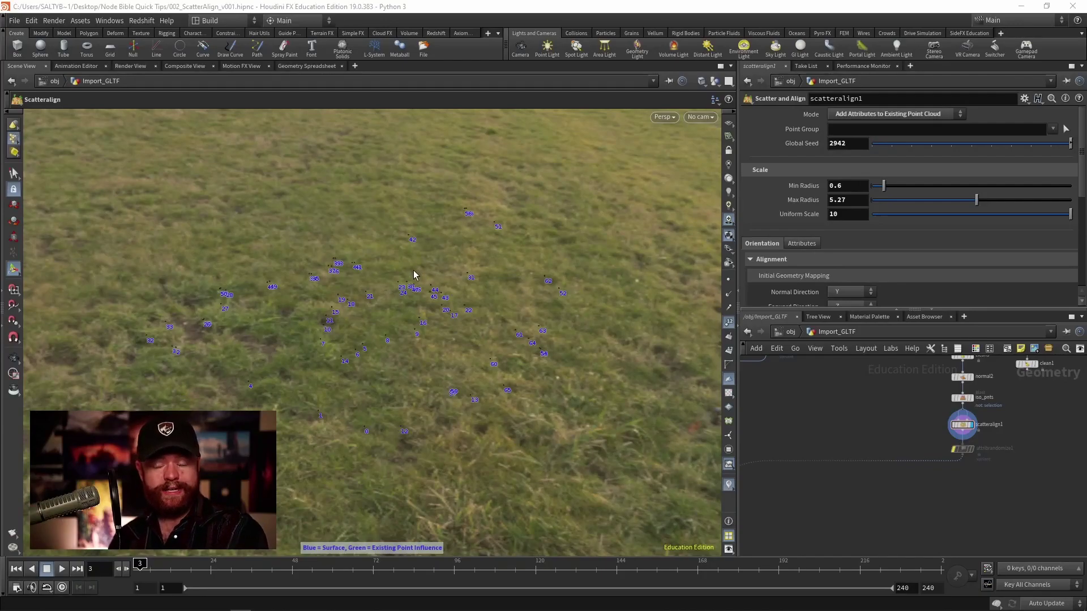
# - Display the connectivity1 node's merged rocks, frame them and turn off the point numbers in the viewport
pyautogui.moveTo(796, 423); pyautogui.dragTo(1027, 412, button='middle')
pyautogui.click(909, 468)
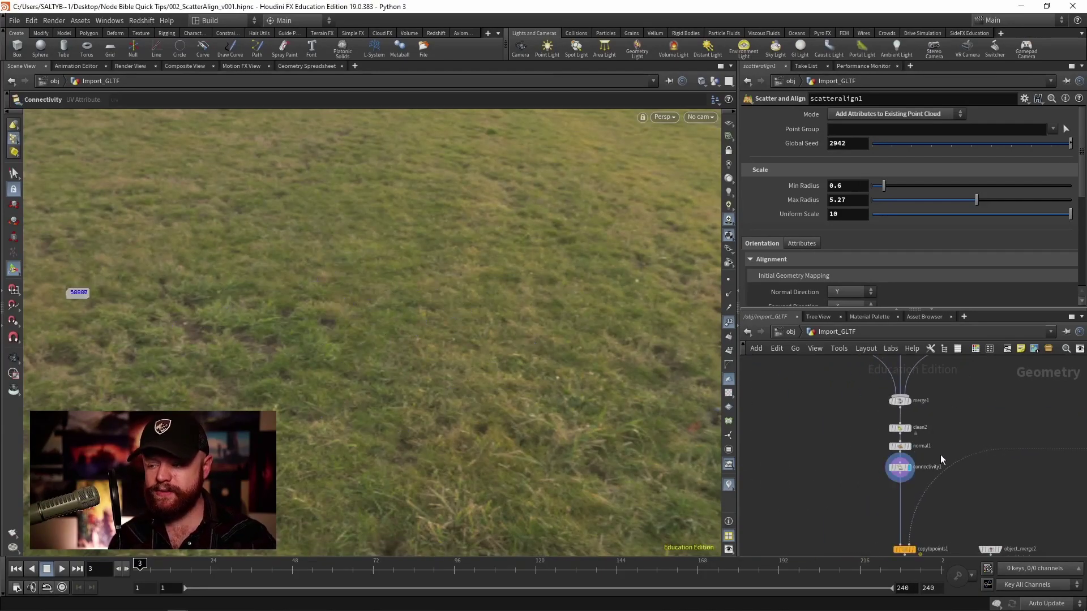
pyautogui.click(911, 465)
pyautogui.hotkey('space', 'g')
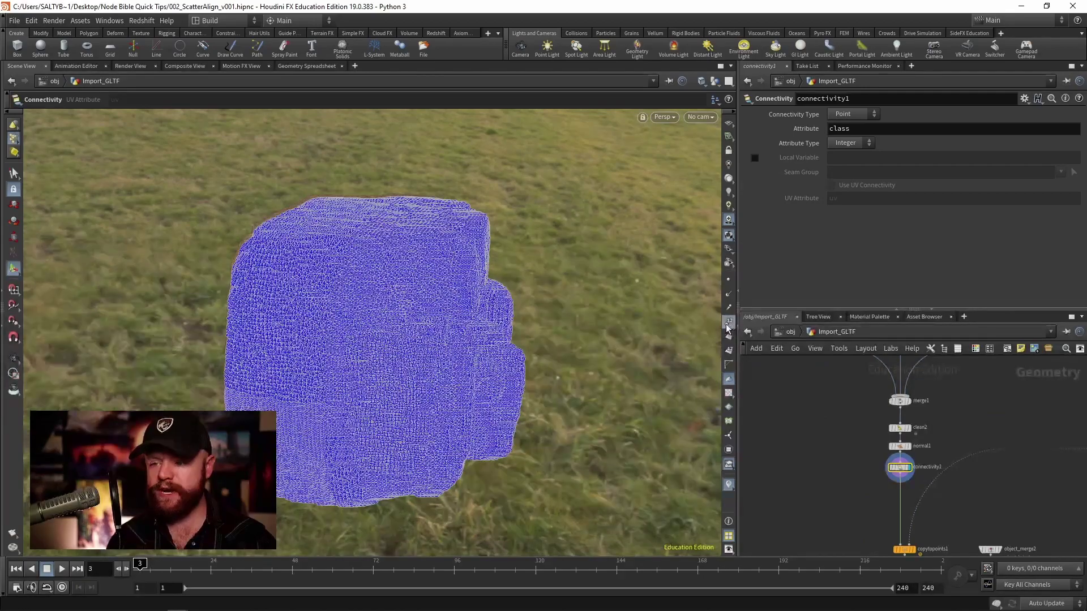
pyautogui.click(728, 322)
pyautogui.keyDown('alt'); pyautogui.moveTo(488, 362); pyautogui.dragTo(317, 347); pyautogui.keyUp('alt')
pyautogui.press('Return')
pyautogui.keyDown('alt'); pyautogui.moveTo(399, 368); pyautogui.dragTo(348, 351, button='middle'); pyautogui.keyUp('alt')
pyautogui.keyDown('alt'); pyautogui.moveTo(348, 351); pyautogui.dragTo(366, 342); pyautogui.keyUp('alt')
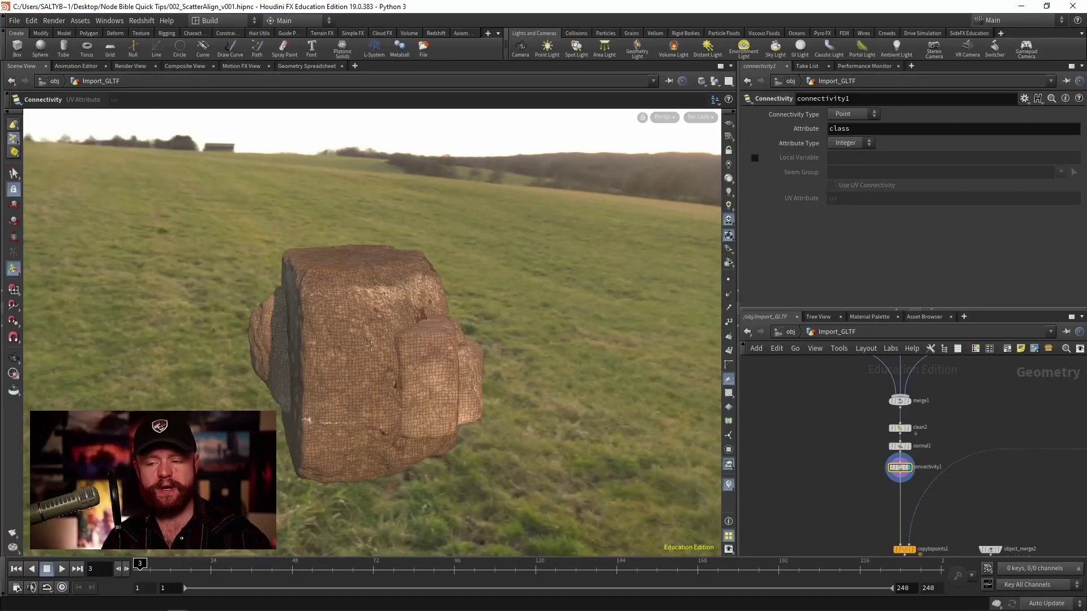
# - Display the copytopoints1 node and examine the rocks scattered across the ground from several angles
pyautogui.moveTo(998, 439); pyautogui.dragTo(882, 424, button='middle')
pyautogui.moveTo(877, 463); pyautogui.dragTo(872, 434, button='middle')
pyautogui.click(791, 499)
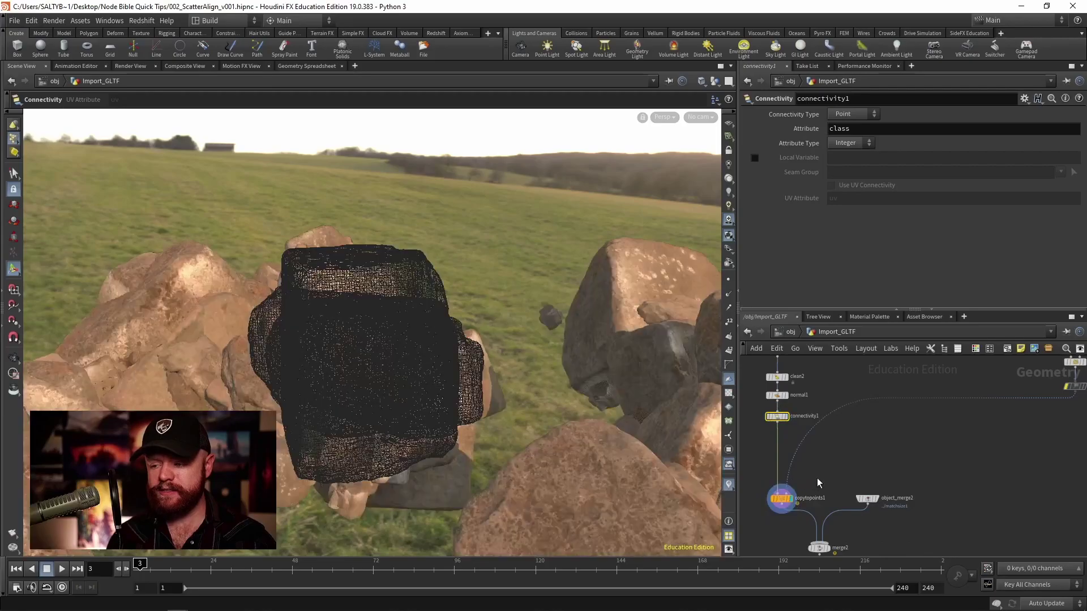
pyautogui.click(775, 504)
pyautogui.keyDown('alt'); pyautogui.moveTo(302, 379); pyautogui.dragTo(356, 317, button='middle'); pyautogui.keyUp('alt')
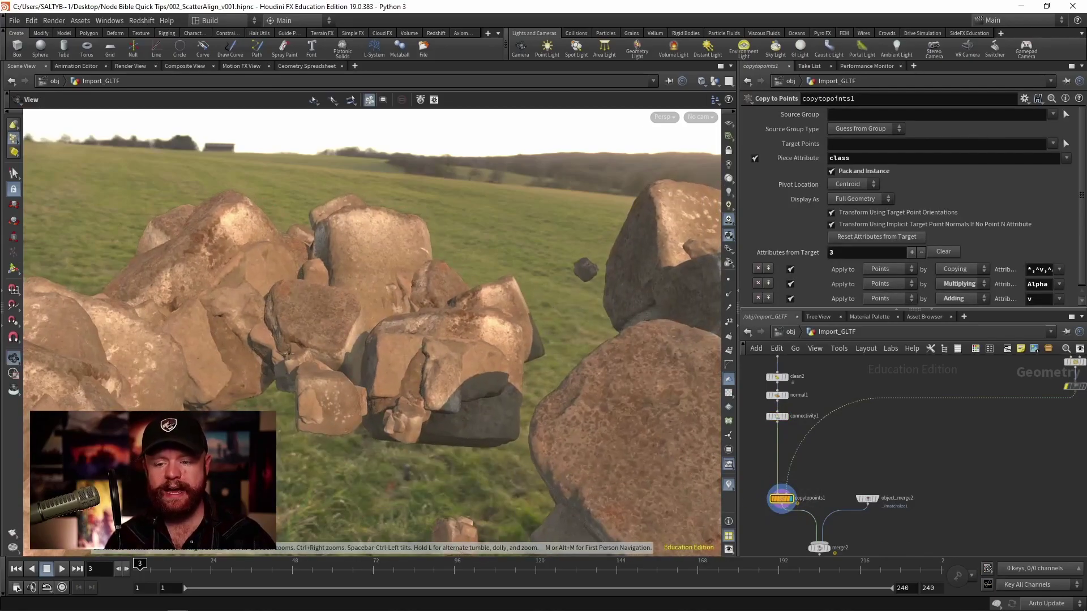
pyautogui.keyDown('alt'); pyautogui.moveTo(475, 352); pyautogui.dragTo(472, 344, button='middle'); pyautogui.keyUp('alt')
pyautogui.moveTo(472, 343); pyautogui.dragTo(338, 346)
pyautogui.press('Return')
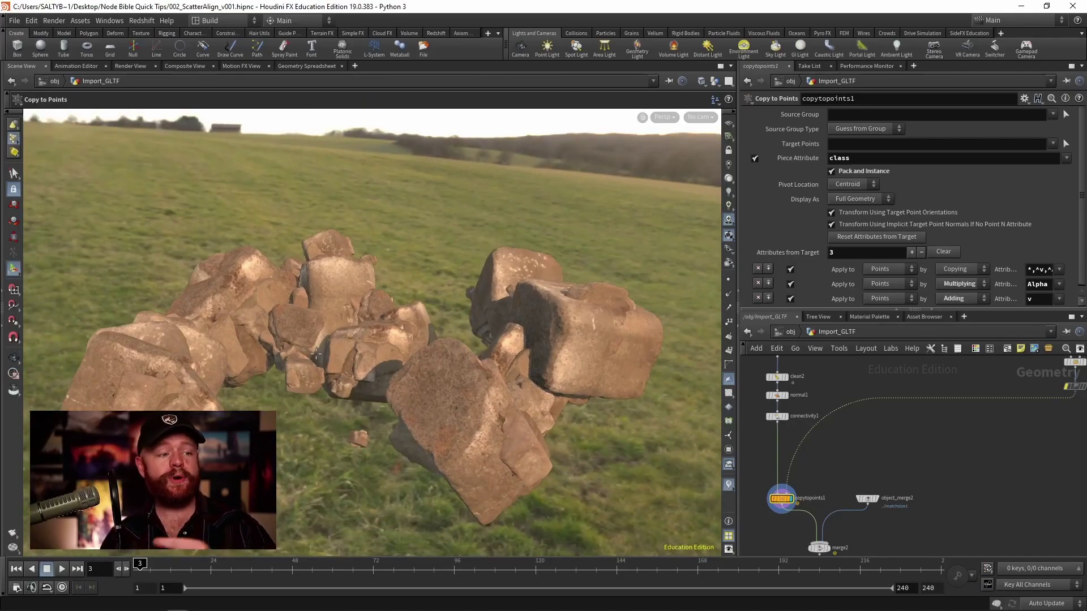
# - Add an Attribute from Pieces node in the empty area of the network beside the connectivity1 and copytopoints1 chain
pyautogui.moveTo(868, 435); pyautogui.dragTo(833, 451, button='middle')
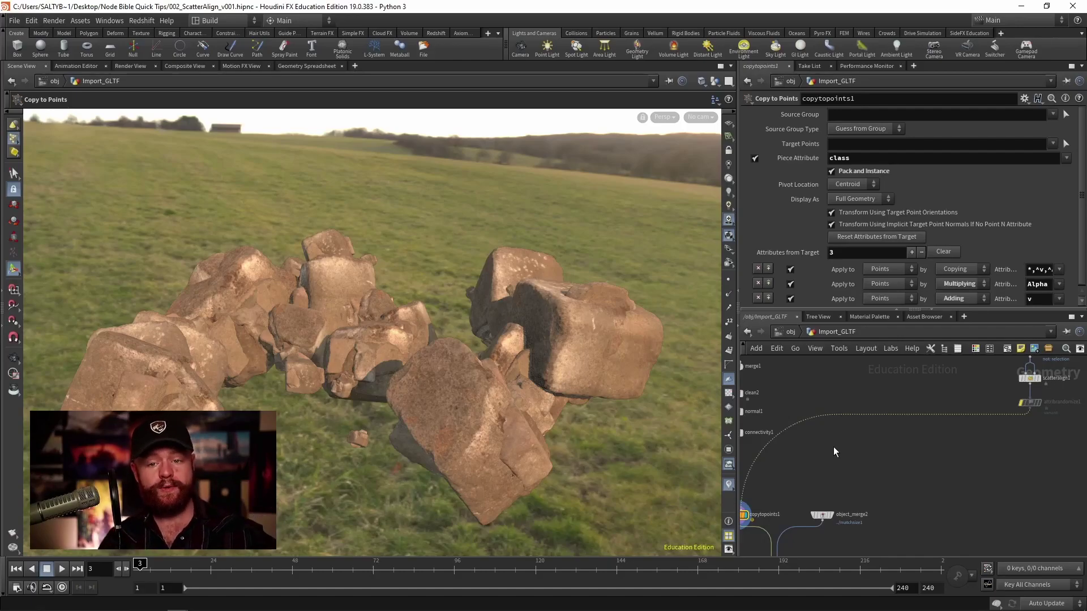
pyautogui.press('Tab')
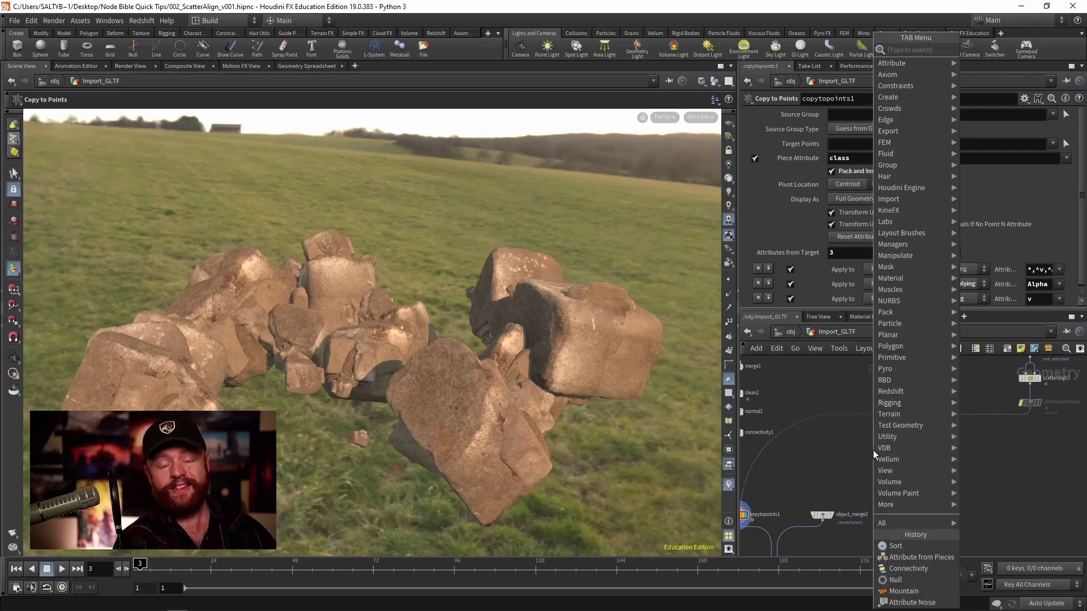
pyautogui.write('attrib from')
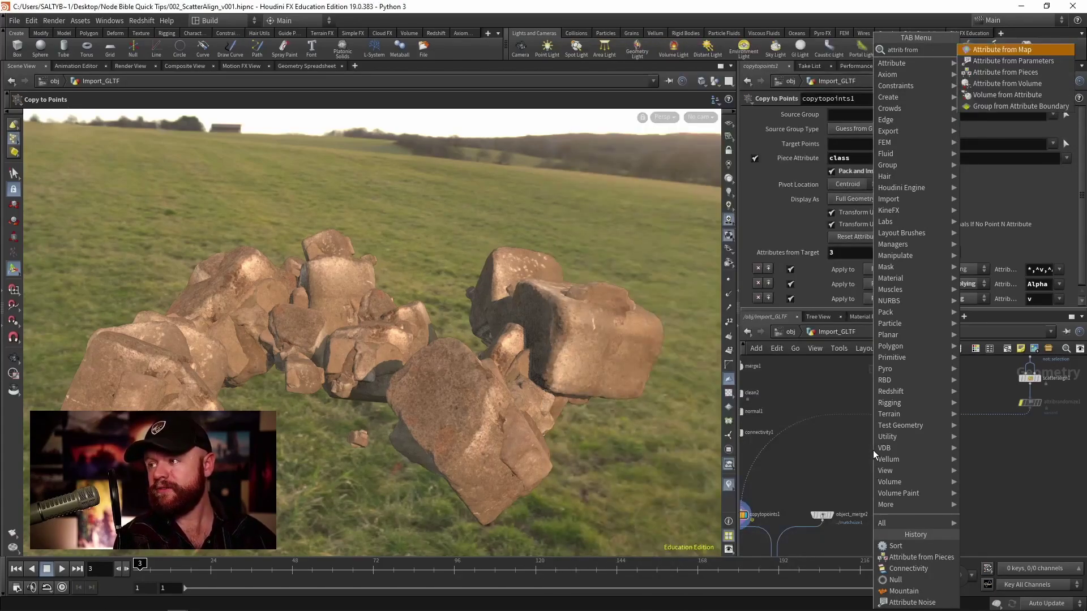
pyautogui.write(' p')
pyautogui.press('Down')
pyautogui.press('Return')
pyautogui.click(872, 450)
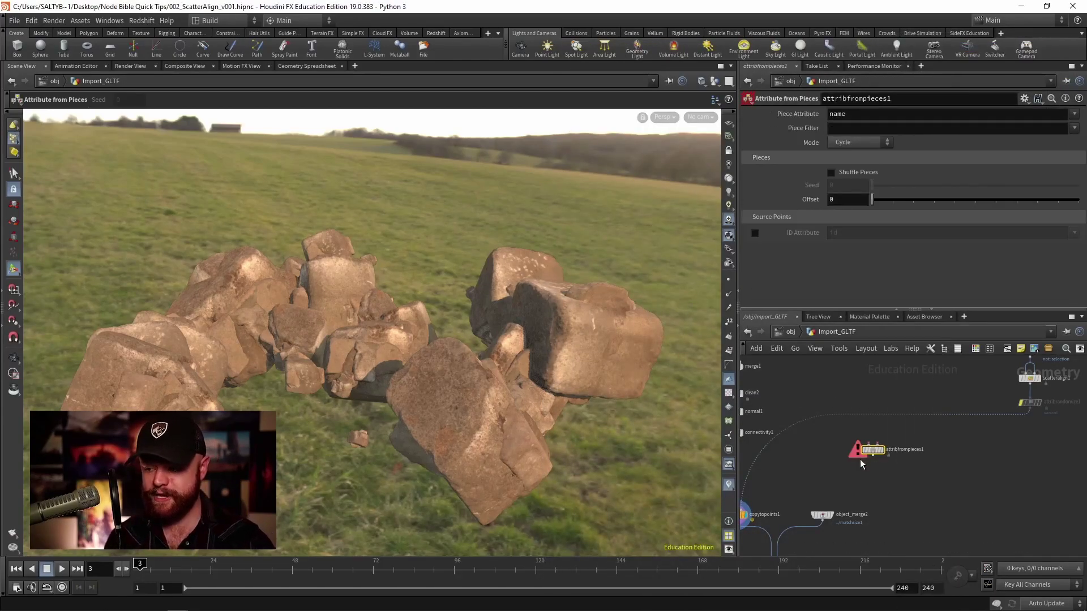
pyautogui.moveTo(860, 460); pyautogui.dragTo(897, 477, button='middle')
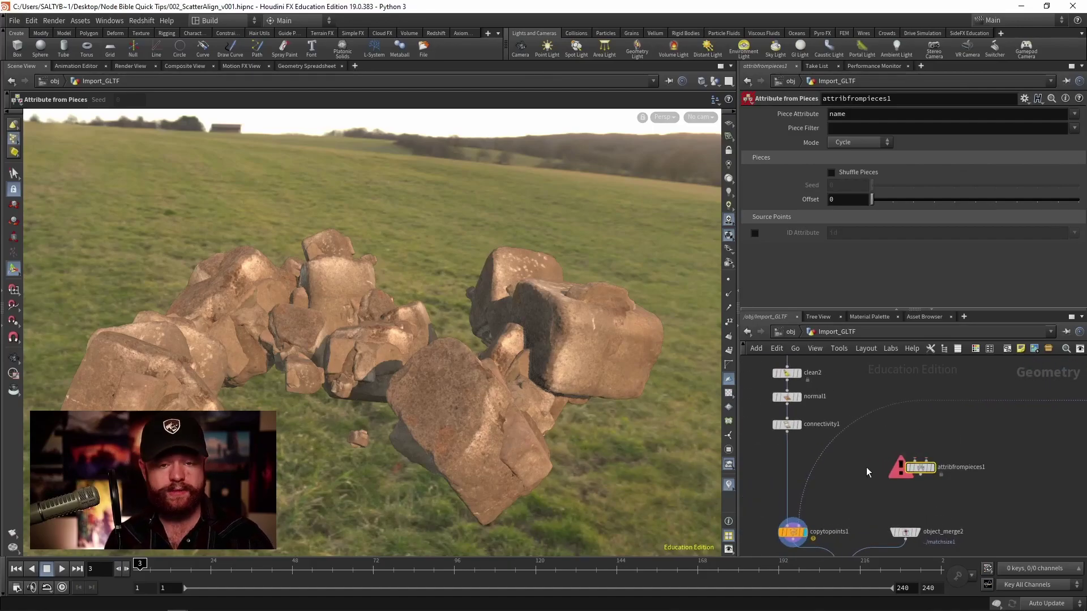
# - Display the connectivity1 node and examine its source rocks and Connectivity settings
pyautogui.moveTo(781, 416); pyautogui.dragTo(775, 450, button='middle')
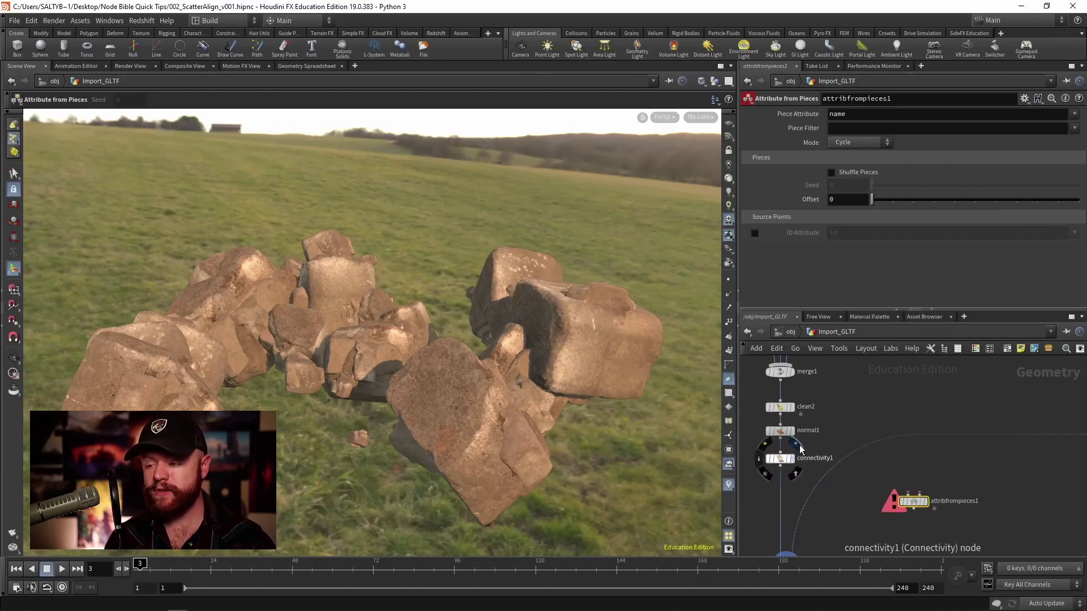
pyautogui.click(800, 447)
pyautogui.click(788, 460)
pyautogui.hotkey('space', 'f')
pyautogui.moveTo(420, 367); pyautogui.dragTo(369, 390)
pyautogui.press('Return')
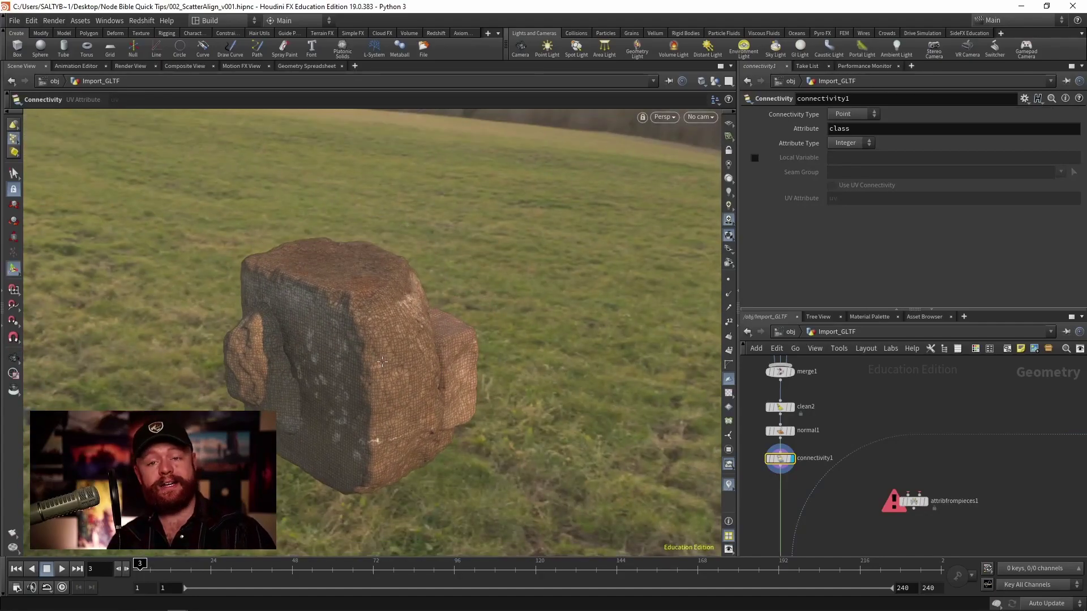
pyautogui.moveTo(870, 426); pyautogui.dragTo(880, 422, button='middle')
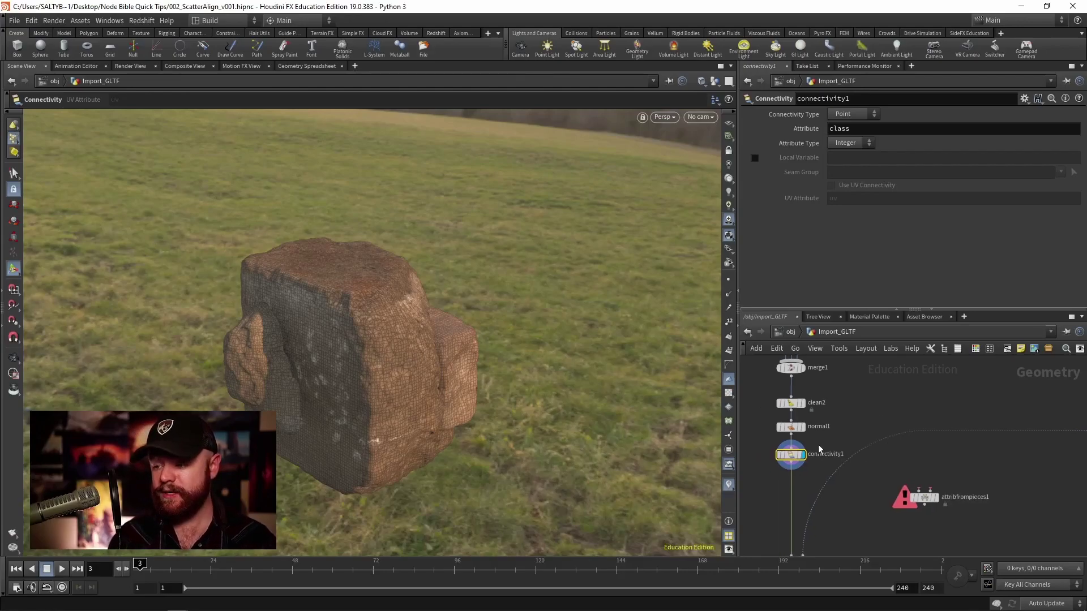
pyautogui.moveTo(828, 441); pyautogui.dragTo(775, 469)
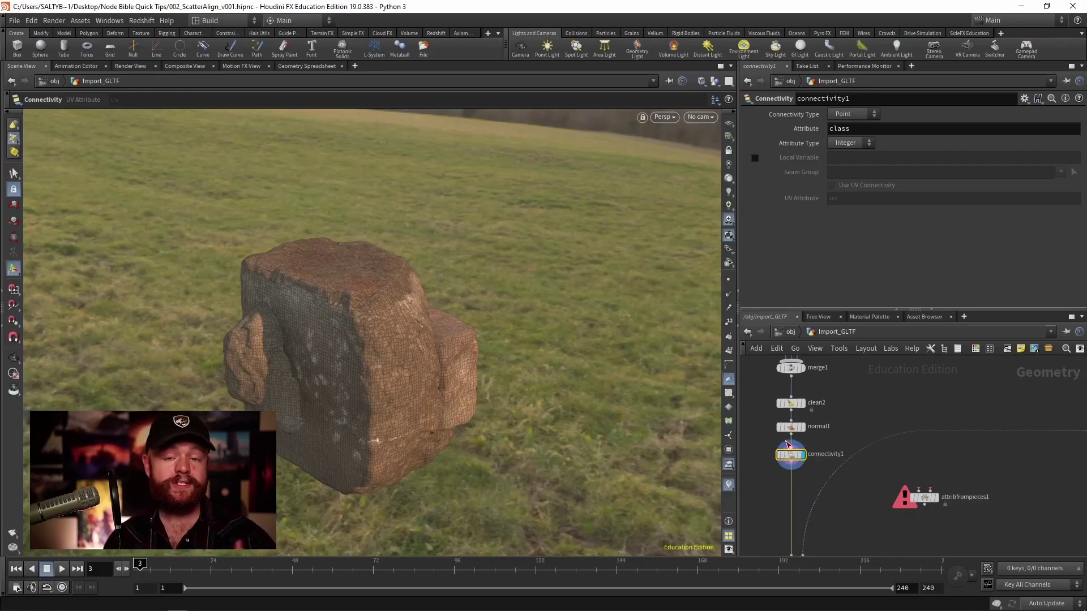
pyautogui.moveTo(788, 458)
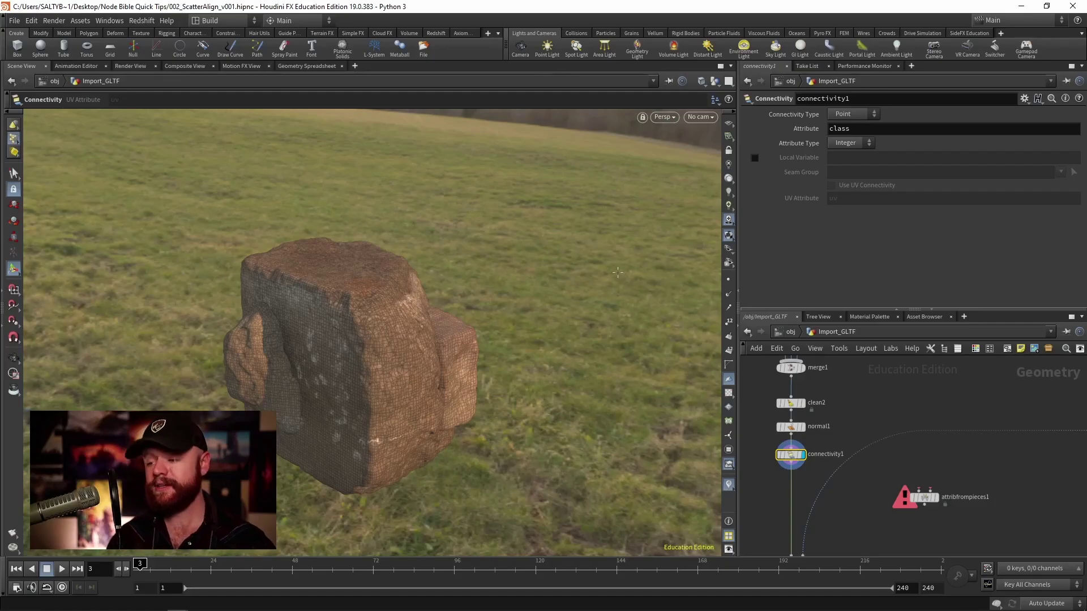
pyautogui.moveTo(818, 441); pyautogui.dragTo(864, 436, button='middle')
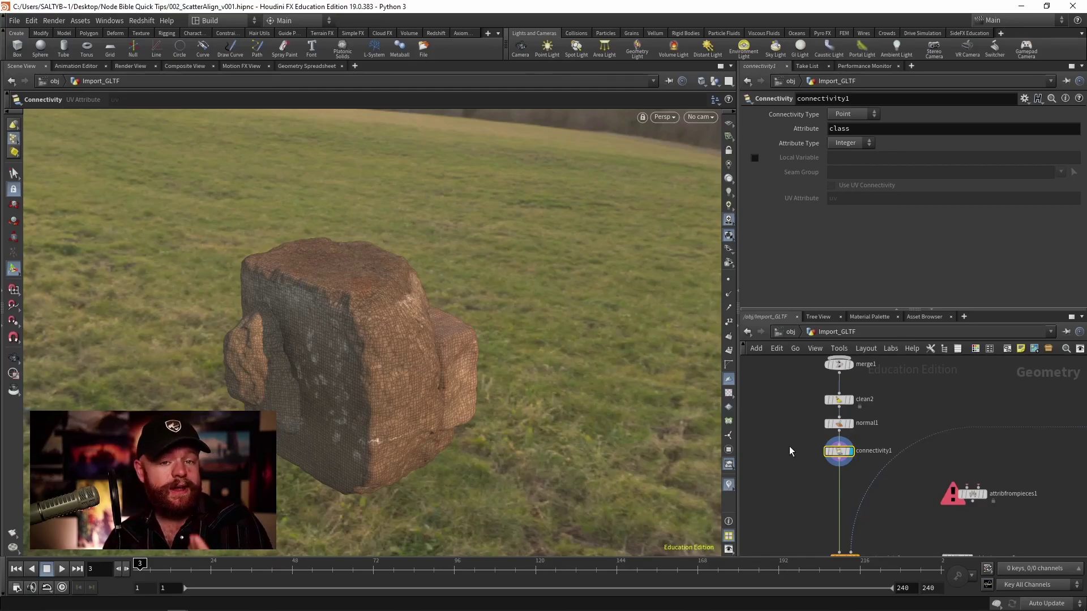
pyautogui.moveTo(793, 441); pyautogui.dragTo(793, 444, button='middle')
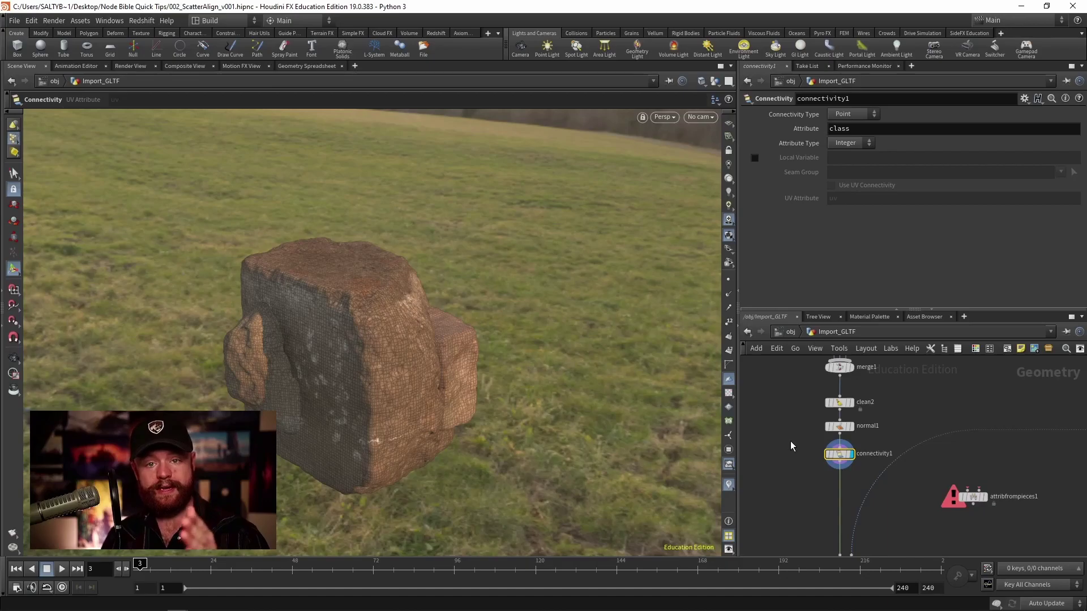
# - Set the Piece Attribute of attribfrompieces1 to class, matching the attribute name used by the connectivity1 node
pyautogui.moveTo(894, 432); pyautogui.dragTo(837, 448, button='middle')
pyautogui.doubleClick(840, 128)
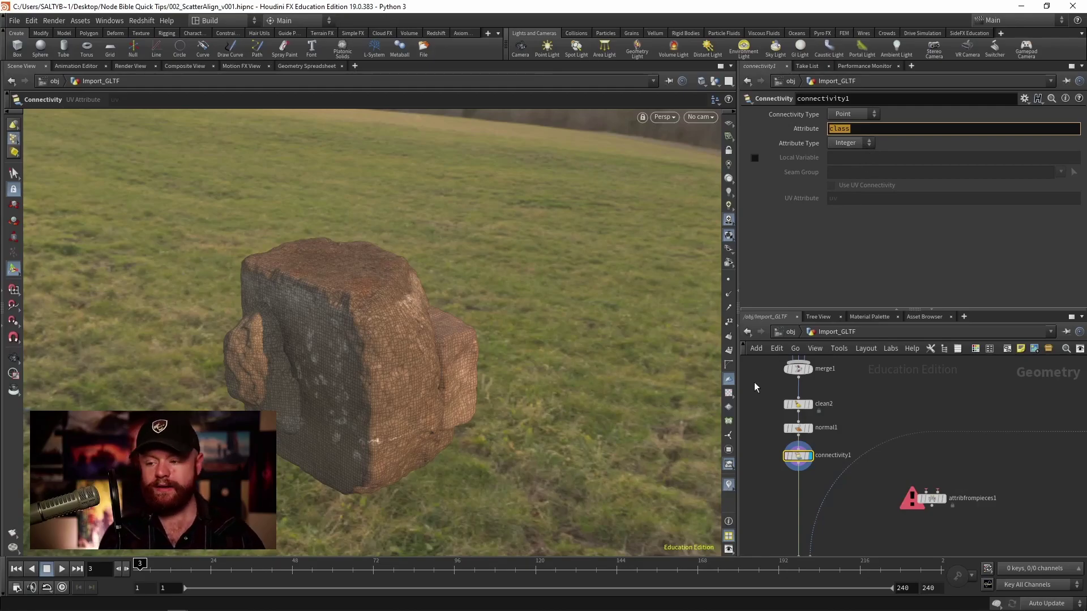
pyautogui.click(931, 498)
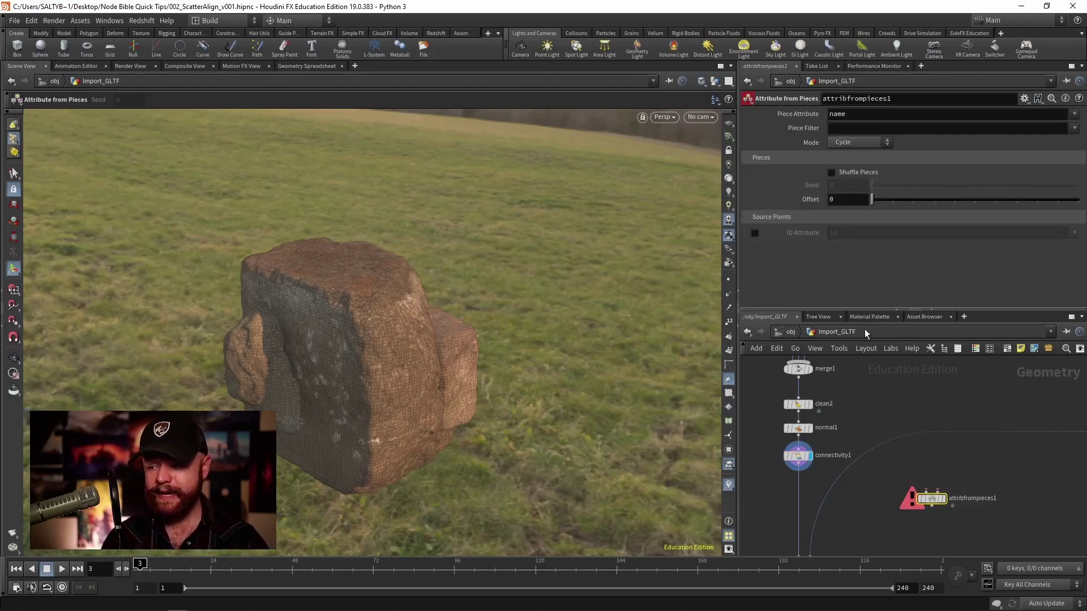
pyautogui.doubleClick(837, 113)
pyautogui.write('class')
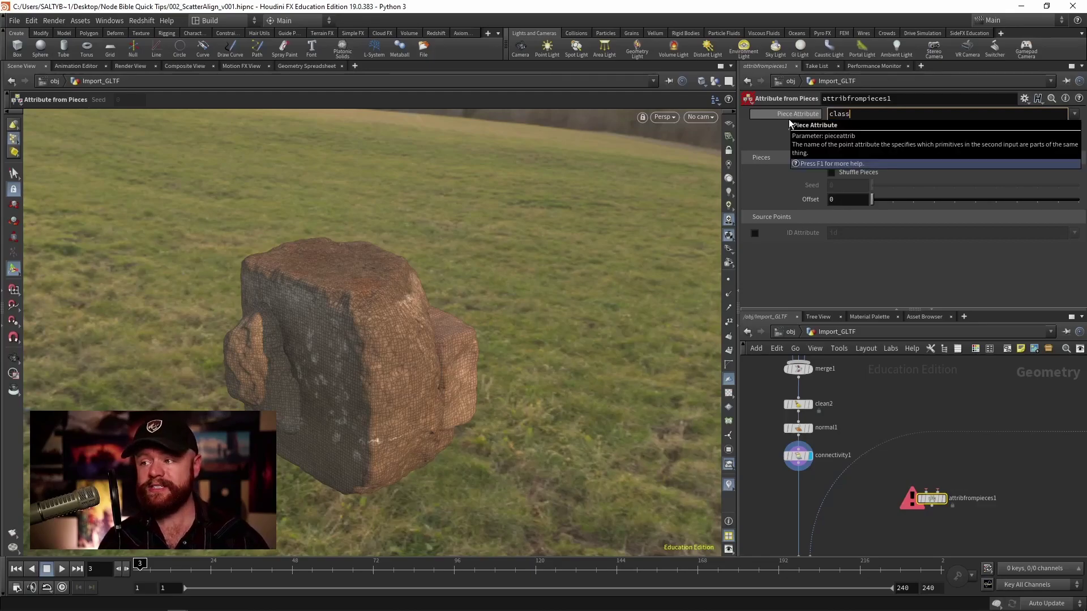
pyautogui.press('Return')
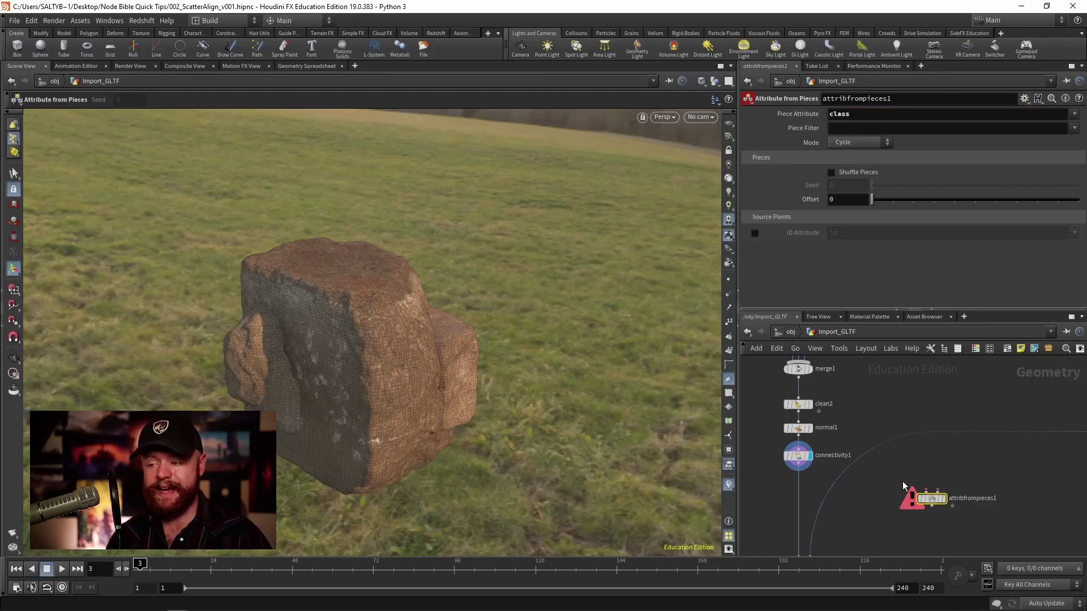
# - Wire connectivity1 into the geometry library input of attribfrompieces1 and the bypassed attribute randomize node's output into its first input
pyautogui.moveTo(804, 458)
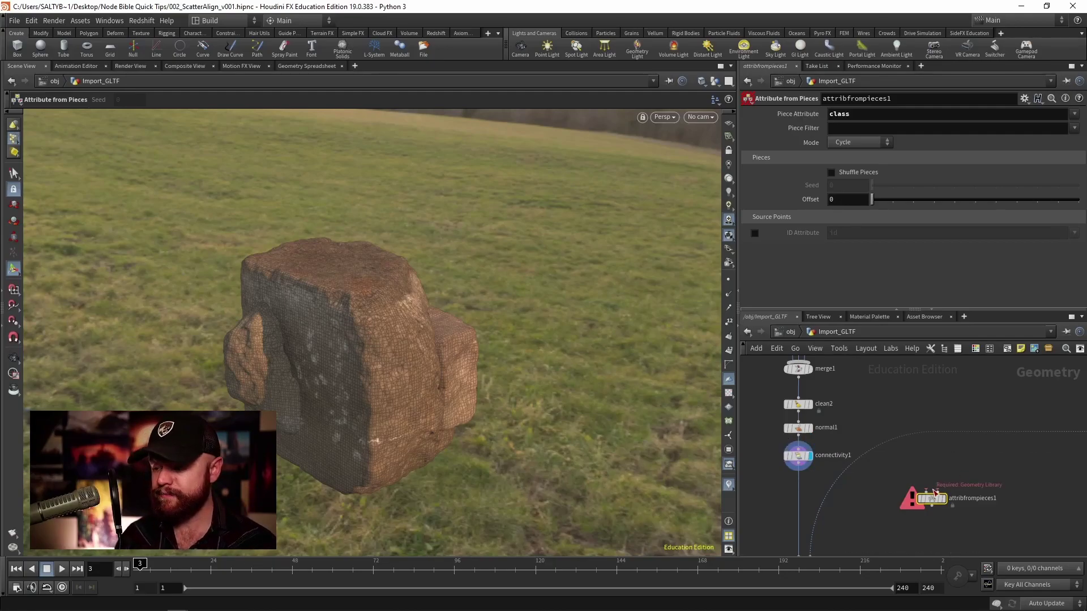
pyautogui.moveTo(934, 491); pyautogui.dragTo(826, 470)
pyautogui.moveTo(986, 462); pyautogui.dragTo(813, 483, button='middle')
pyautogui.click(821, 493)
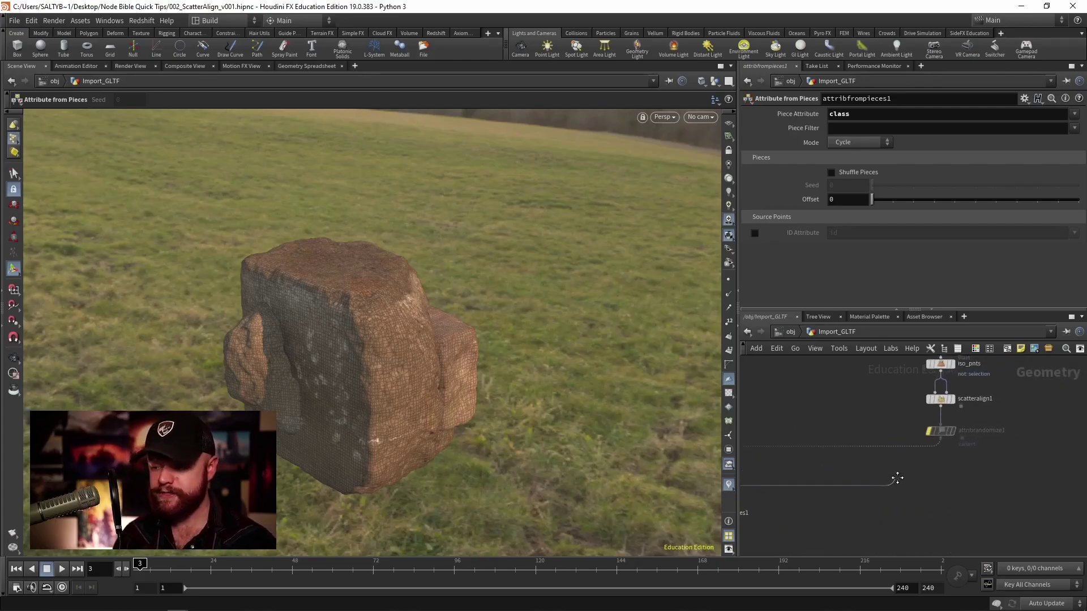
pyautogui.click(942, 453)
# - Connect attribfrompieces1 to the target points input of copytopoints1, then display the copied rocks
pyautogui.moveTo(880, 472); pyautogui.dragTo(1085, 399, button='middle')
pyautogui.click(810, 504)
pyautogui.moveTo(939, 447); pyautogui.dragTo(830, 480)
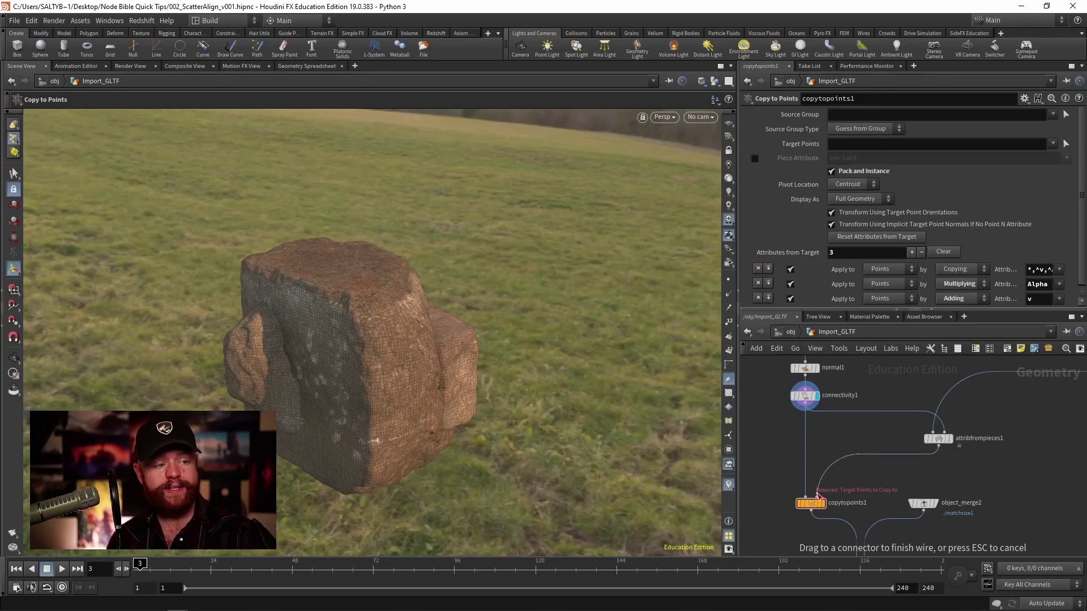
pyautogui.moveTo(819, 497); pyautogui.dragTo(817, 498)
pyautogui.click(822, 503)
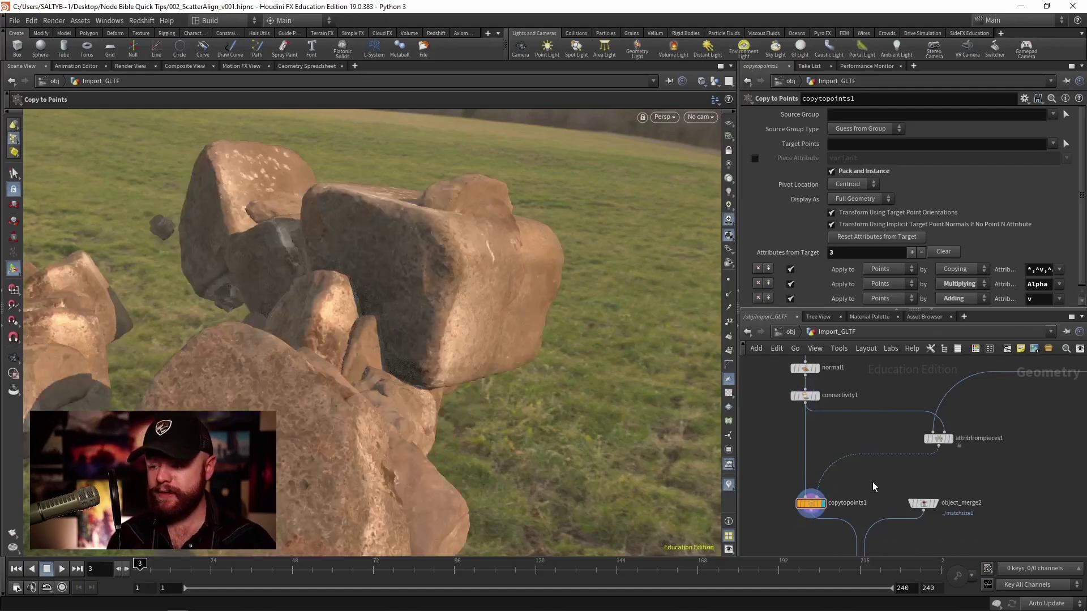
pyautogui.keyDown('alt'); pyautogui.moveTo(360, 388); pyautogui.dragTo(441, 378, button='middle'); pyautogui.keyUp('alt')
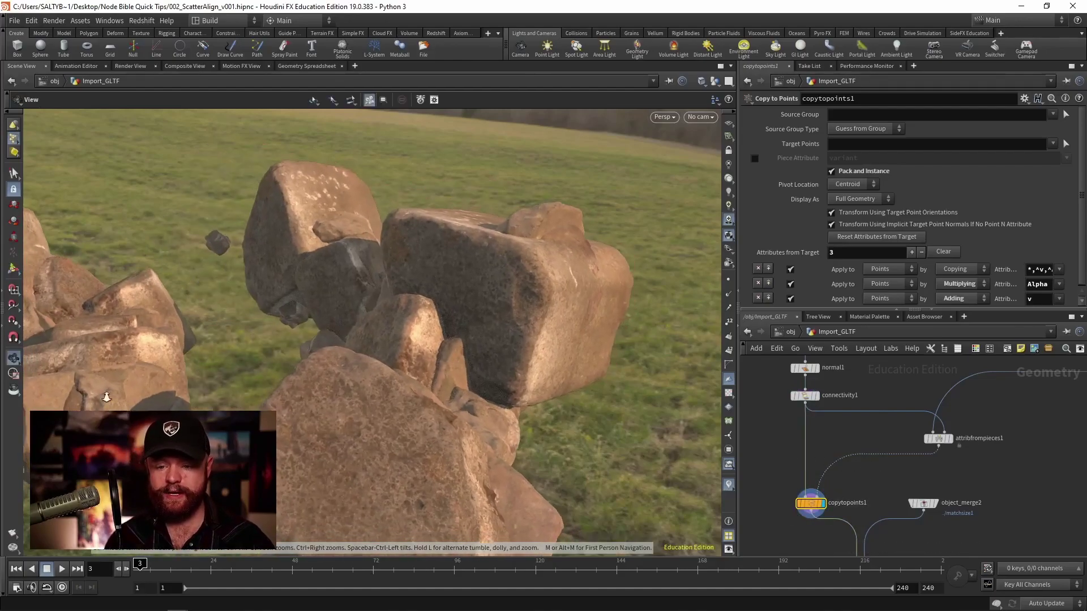
pyautogui.keyDown('alt'); pyautogui.moveTo(396, 334); pyautogui.dragTo(367, 342, button='right'); pyautogui.keyUp('alt')
pyautogui.keyDown('alt'); pyautogui.moveTo(367, 342); pyautogui.dragTo(311, 363); pyautogui.keyUp('alt')
pyautogui.keyDown('alt'); pyautogui.moveTo(312, 362); pyautogui.dragTo(290, 364, button='right'); pyautogui.keyUp('alt')
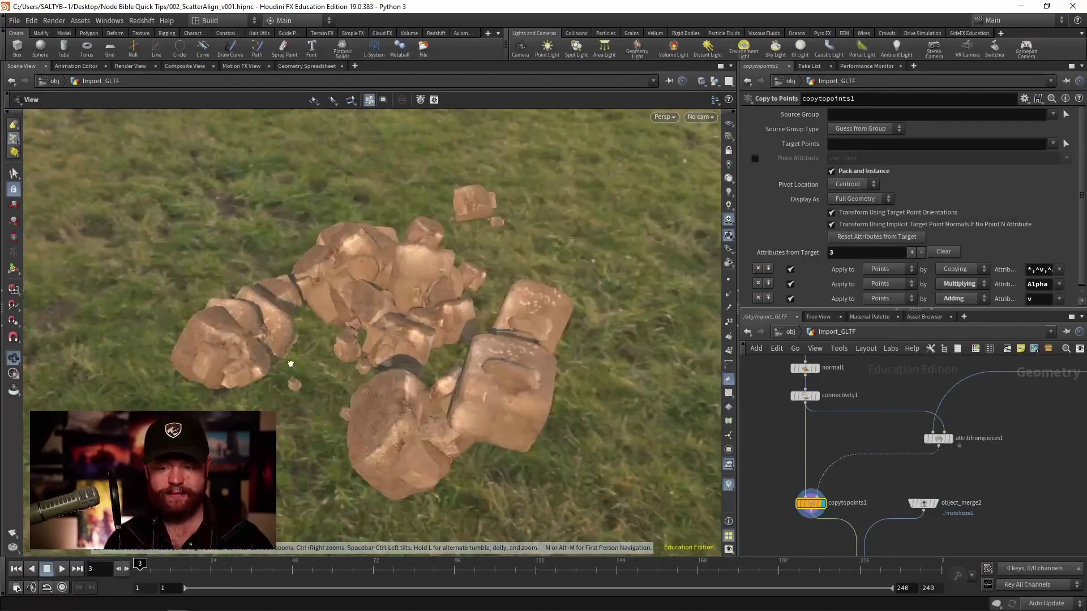
pyautogui.keyDown('alt'); pyautogui.moveTo(291, 364); pyautogui.dragTo(273, 358); pyautogui.keyUp('alt')
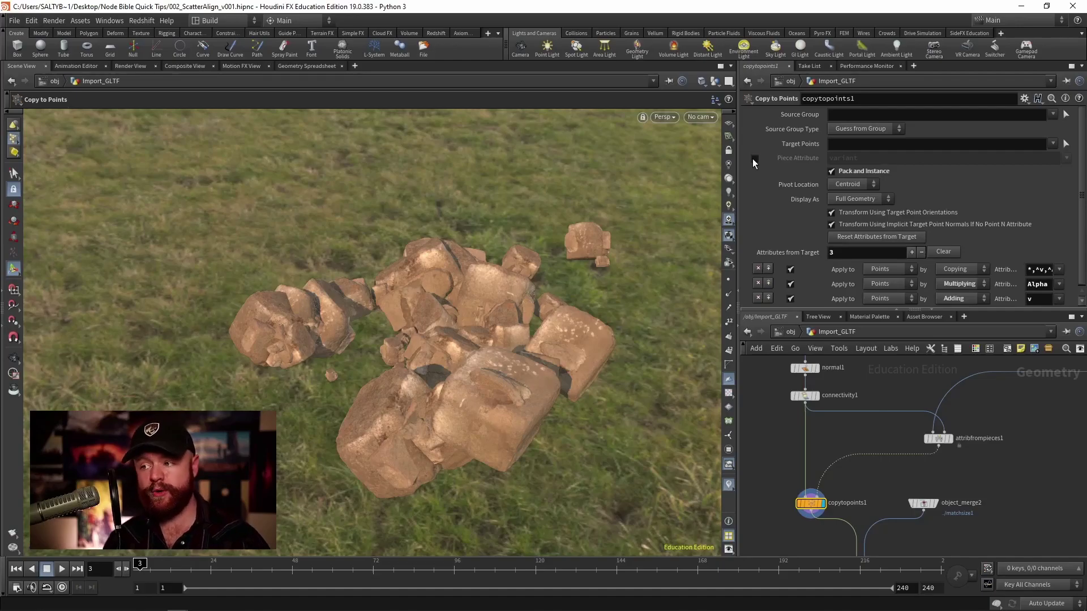
# - Enable Piece Attribute on copytopoints1 and set it to class
pyautogui.click(753, 158)
pyautogui.moveTo(878, 159); pyautogui.dragTo(790, 159)
pyautogui.write('class')
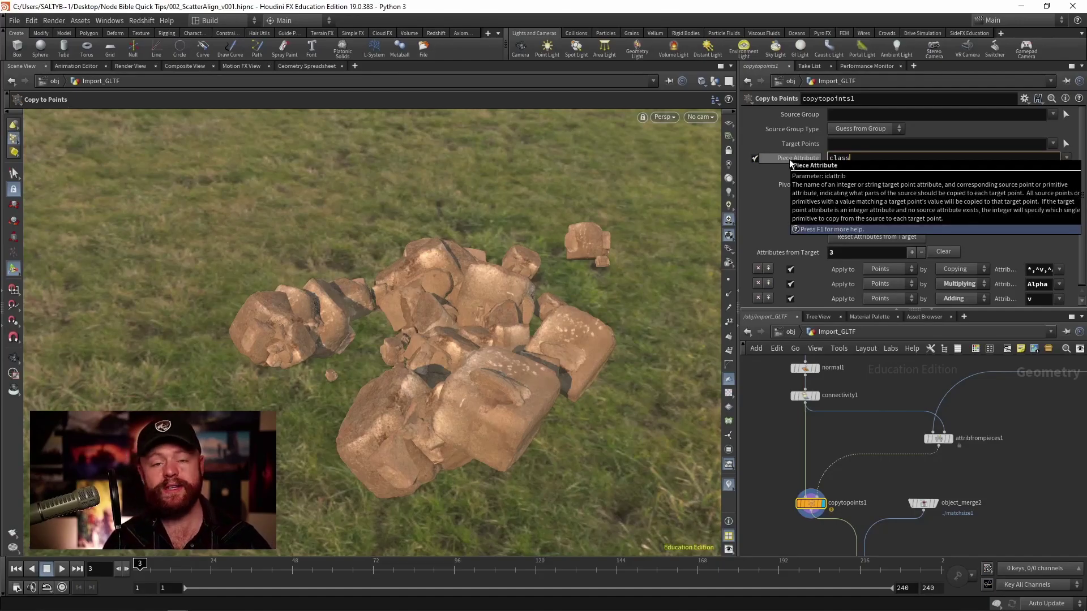
pyautogui.press('Return')
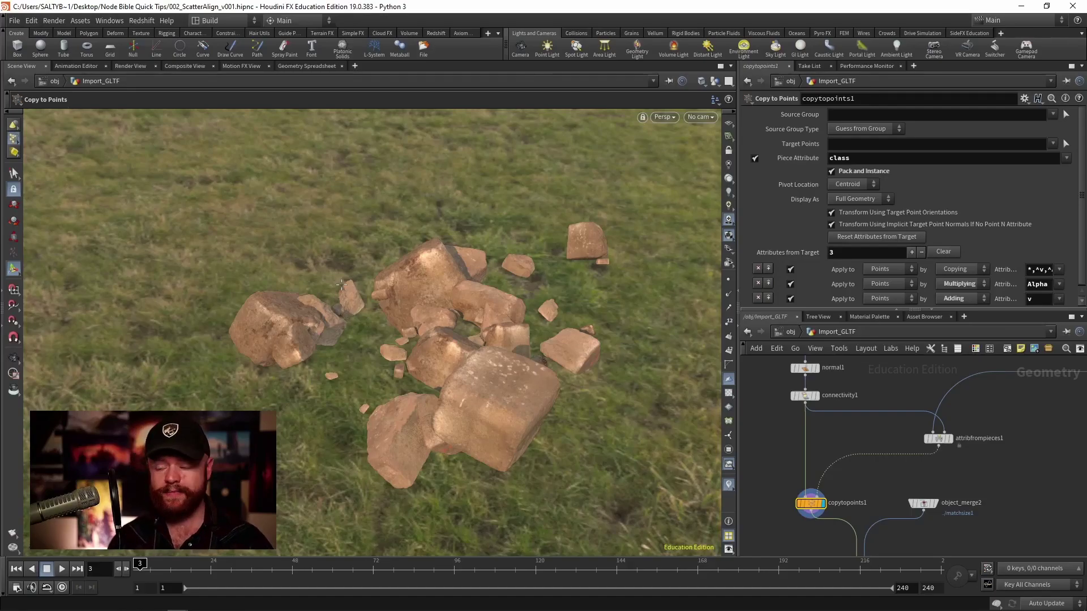
# - Review the incoming wires and the Mode setting of the attribfrompieces1 node
pyautogui.moveTo(917, 435); pyautogui.dragTo(916, 434)
pyautogui.moveTo(905, 429); pyautogui.dragTo(823, 439, button='middle')
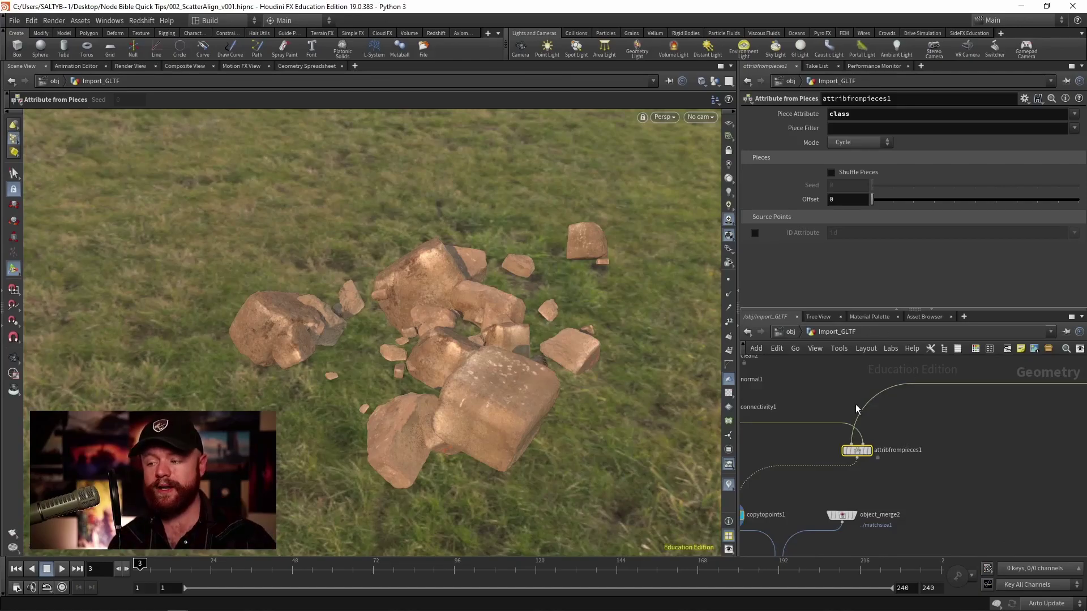
pyautogui.moveTo(757, 410); pyautogui.dragTo(854, 421, button='middle')
pyautogui.moveTo(990, 455); pyautogui.dragTo(910, 499)
pyautogui.moveTo(962, 454); pyautogui.dragTo(907, 472, button='middle')
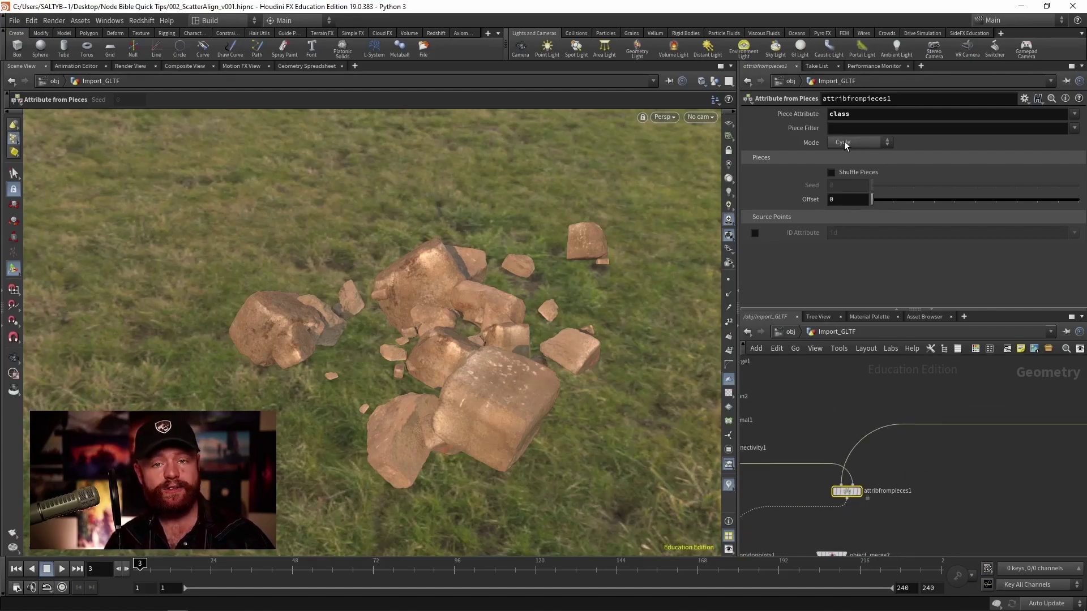
# - Display the scatteralign1 points and turn on point numbers in the viewport
pyautogui.moveTo(1046, 429); pyautogui.dragTo(900, 419, button='middle')
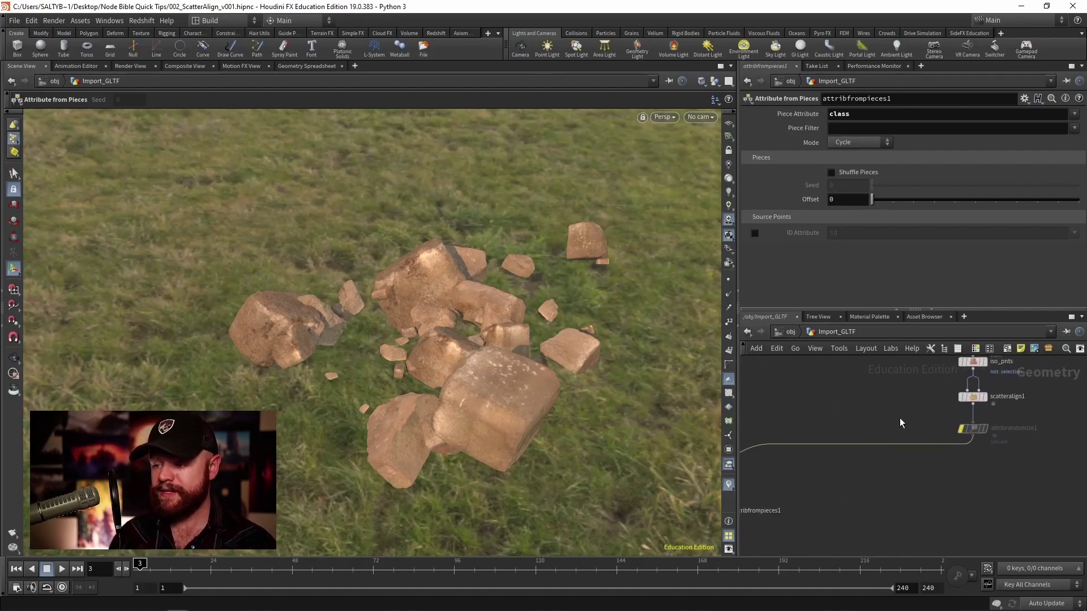
pyautogui.click(985, 397)
pyautogui.click(972, 397)
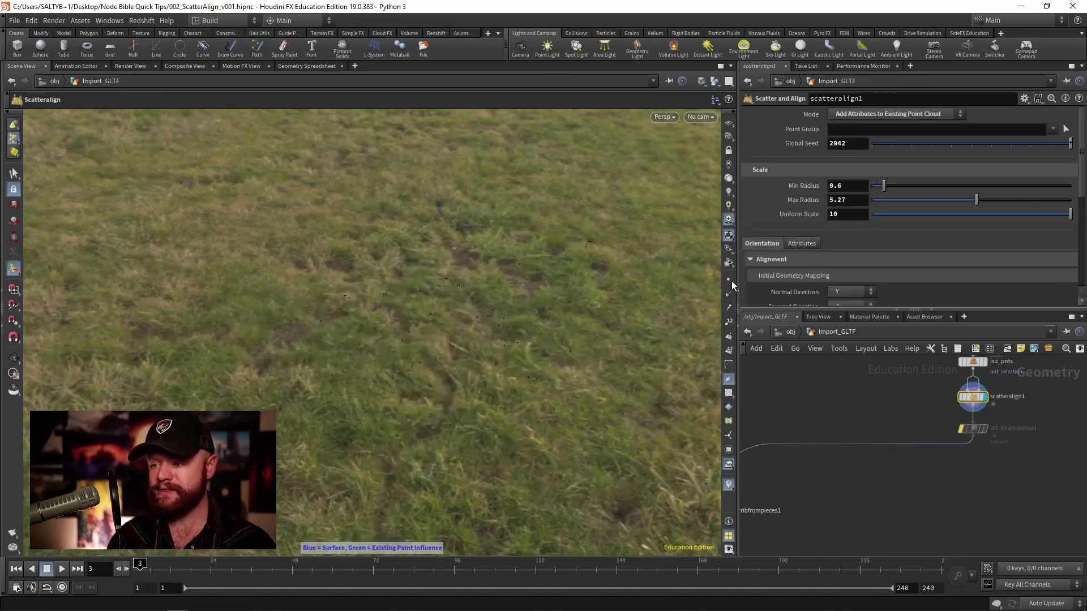
pyautogui.click(728, 322)
pyautogui.press('Escape')
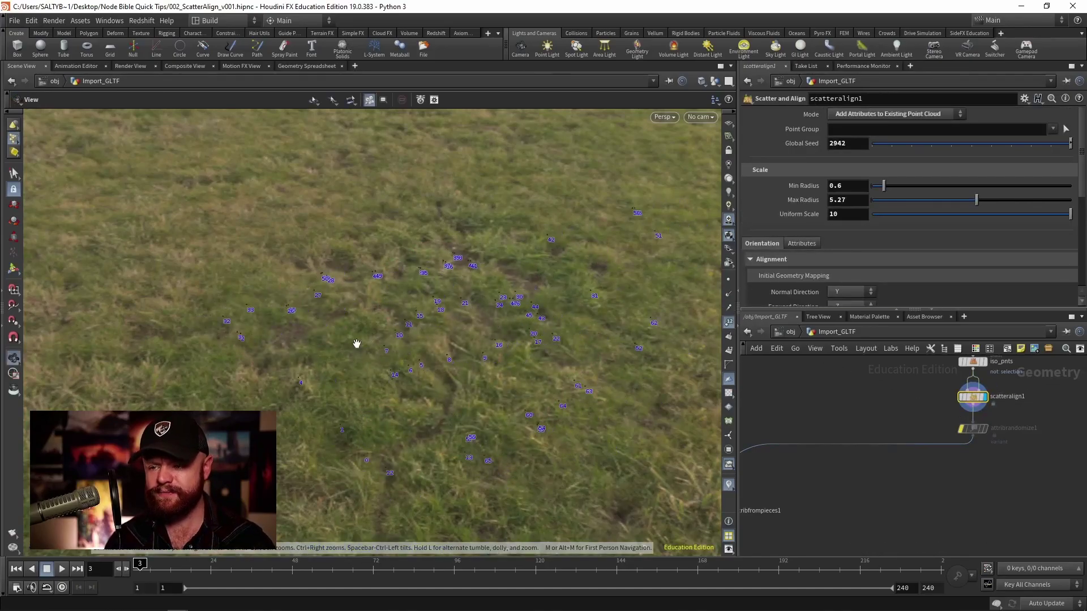
pyautogui.moveTo(357, 344); pyautogui.dragTo(335, 330)
pyautogui.press('Return')
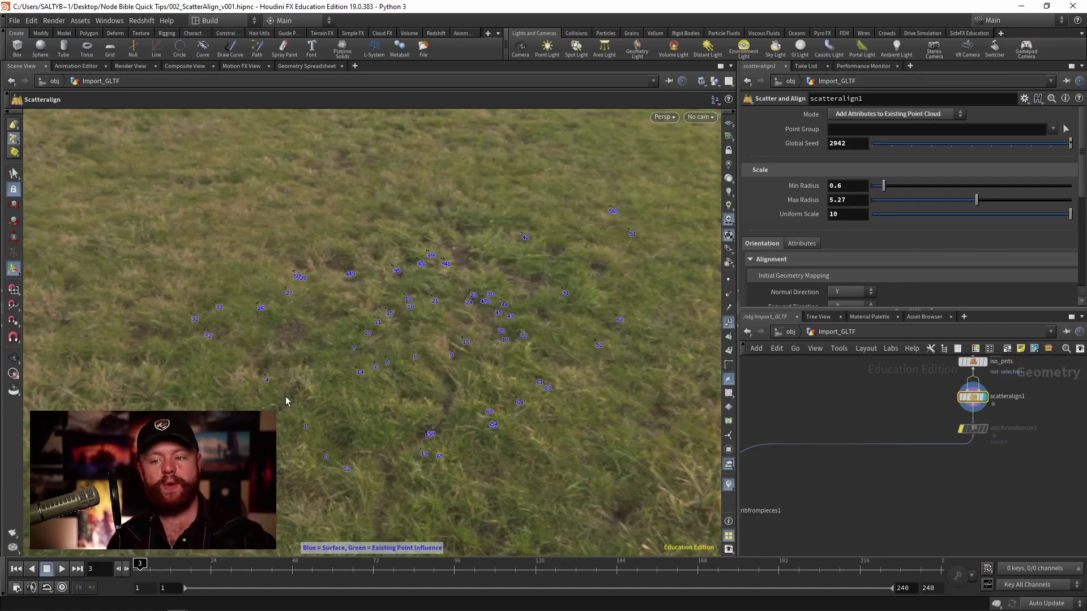
# - Switch the display back to the rocks copied by copytopoints1
pyautogui.moveTo(763, 487); pyautogui.dragTo(871, 456, button='middle')
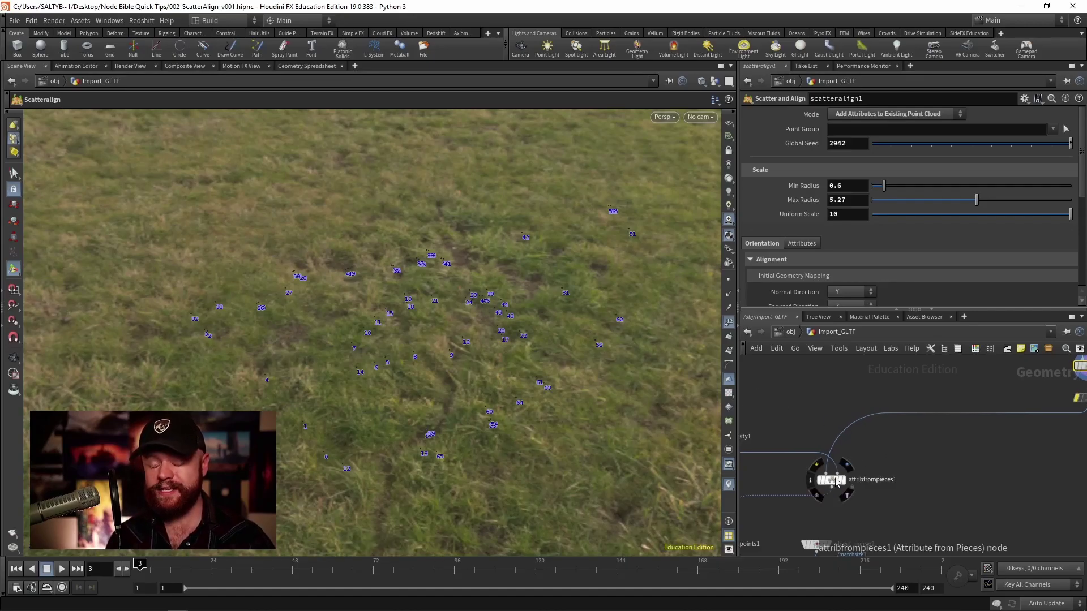
pyautogui.moveTo(831, 512); pyautogui.dragTo(889, 461, button='middle')
pyautogui.click(779, 482)
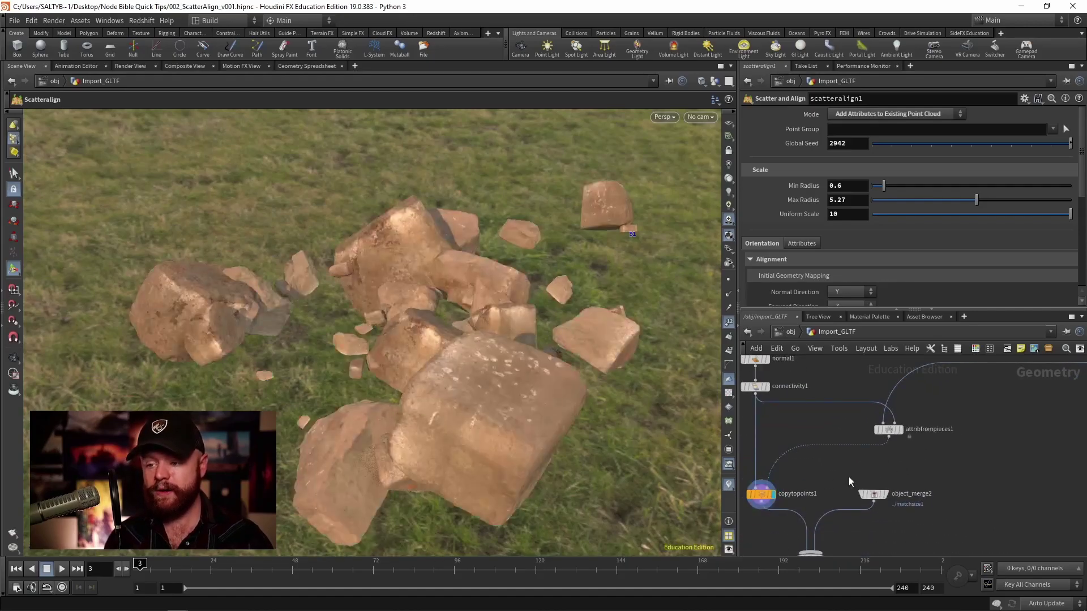
# - Add a Sort node and insert it on the wire between the bypassed attribute randomize node and attribfrompieces1
pyautogui.moveTo(1012, 440); pyautogui.dragTo(849, 497, button='middle')
pyautogui.press('Tab')
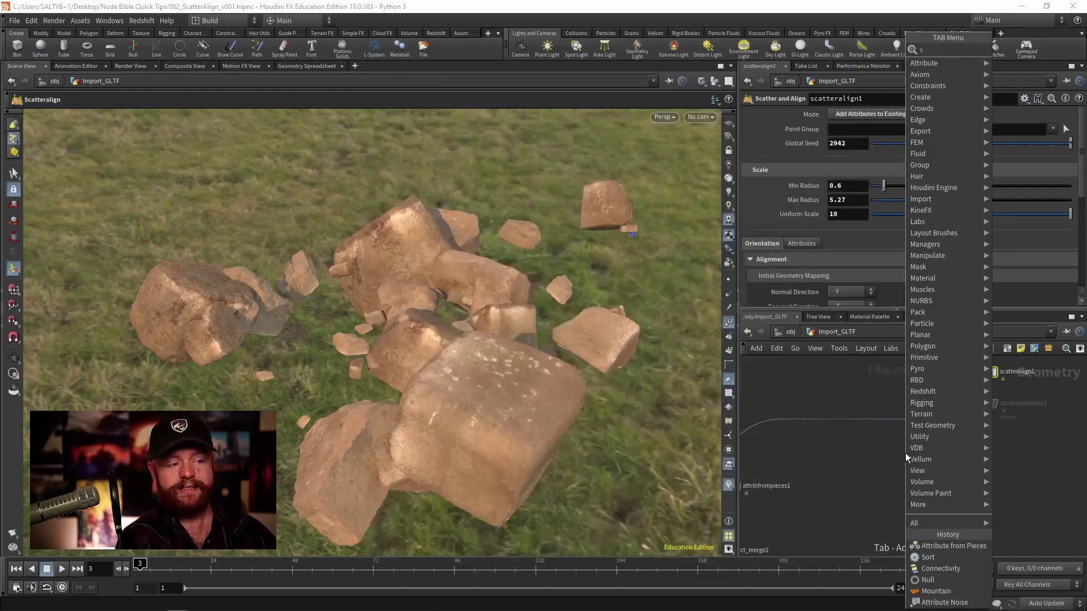
pyautogui.write('sort')
pyautogui.press('Return')
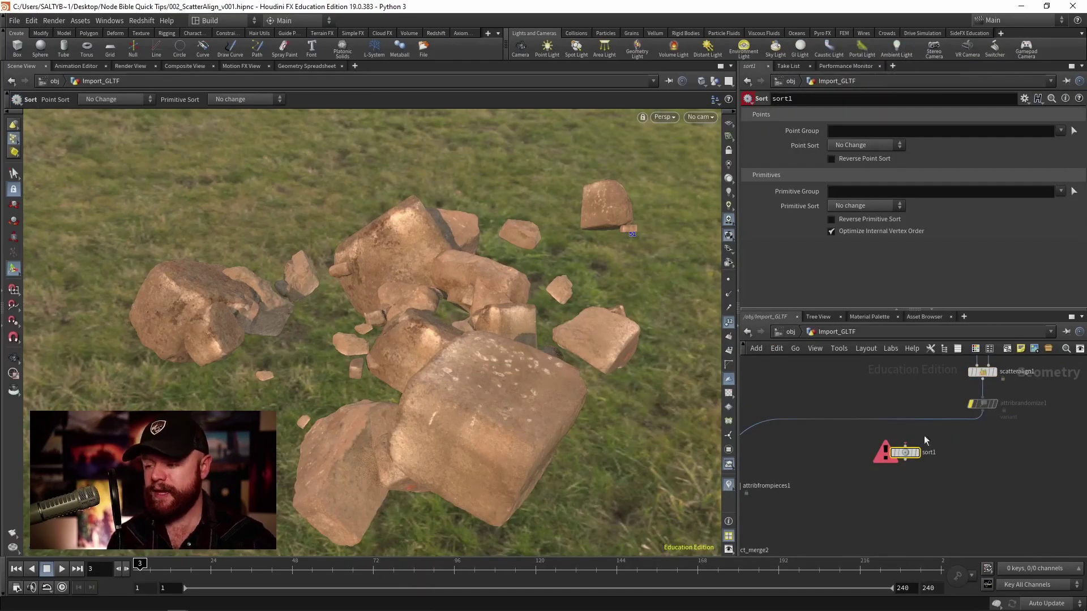
pyautogui.click(904, 428)
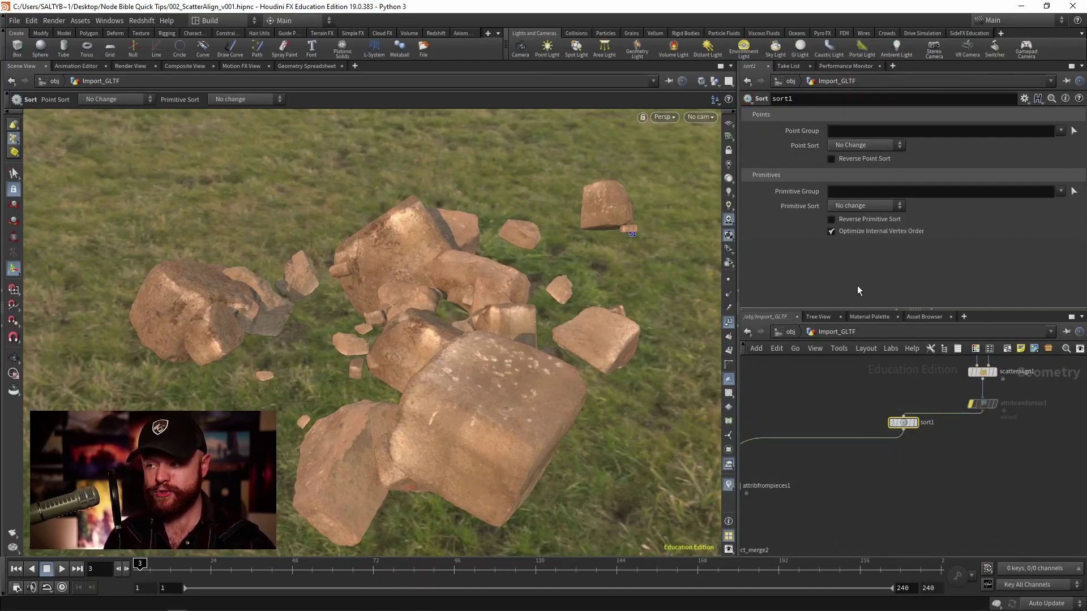
# - Set the Point Sort of sort1 to By X and inspect the rock distribution from several angles
pyautogui.click(849, 146)
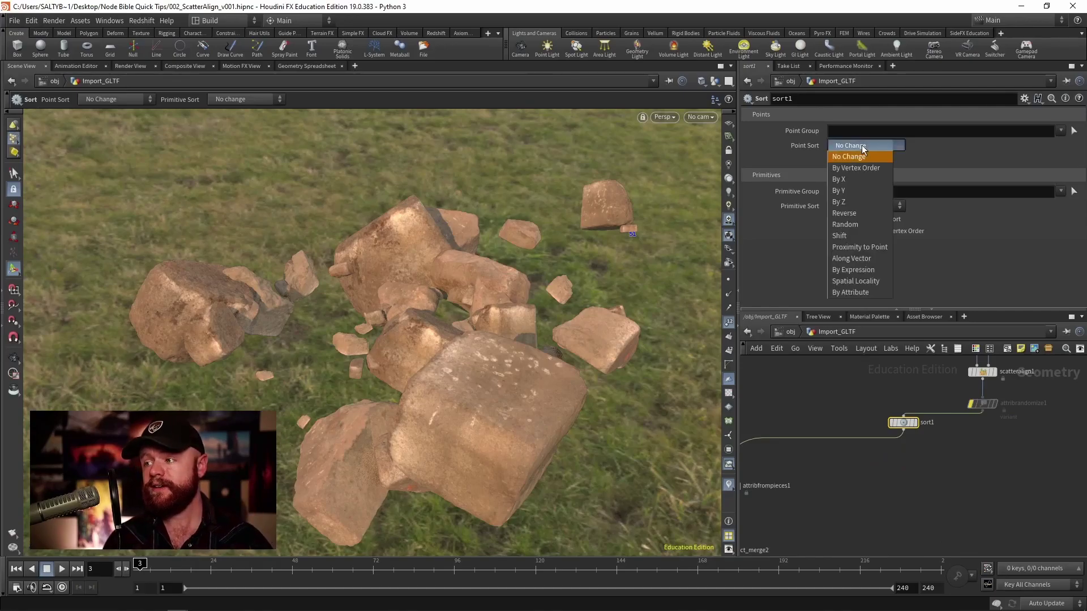
pyautogui.click(864, 179)
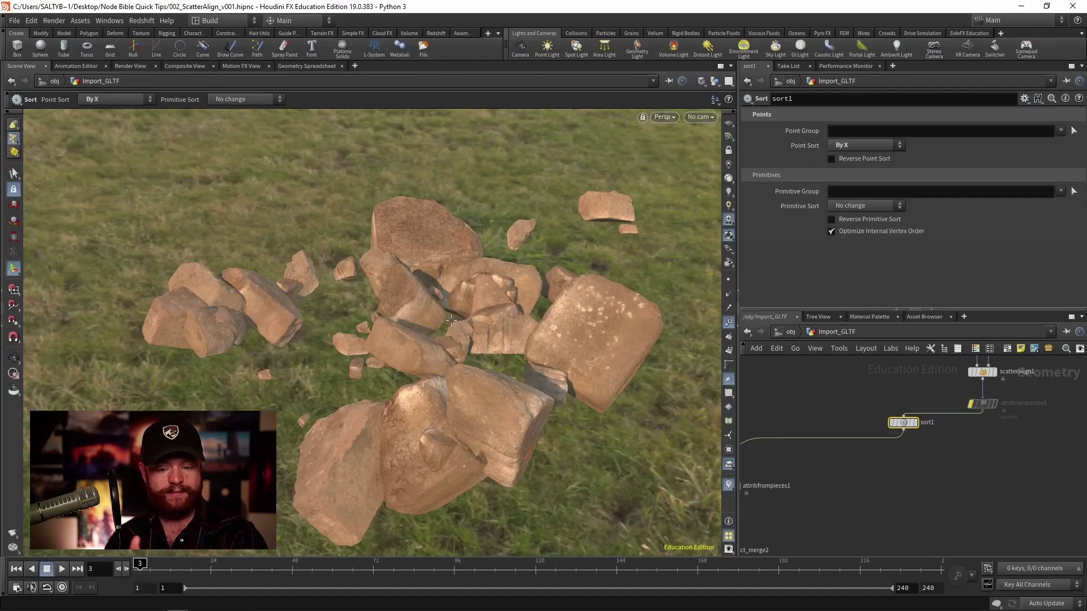
pyautogui.press('Escape')
pyautogui.moveTo(413, 339); pyautogui.dragTo(524, 385)
pyautogui.keyDown('alt'); pyautogui.moveTo(524, 385); pyautogui.dragTo(506, 381, button='middle'); pyautogui.keyUp('alt')
pyautogui.keyDown('alt'); pyautogui.moveTo(355, 327); pyautogui.dragTo(473, 355, button='right'); pyautogui.keyUp('alt')
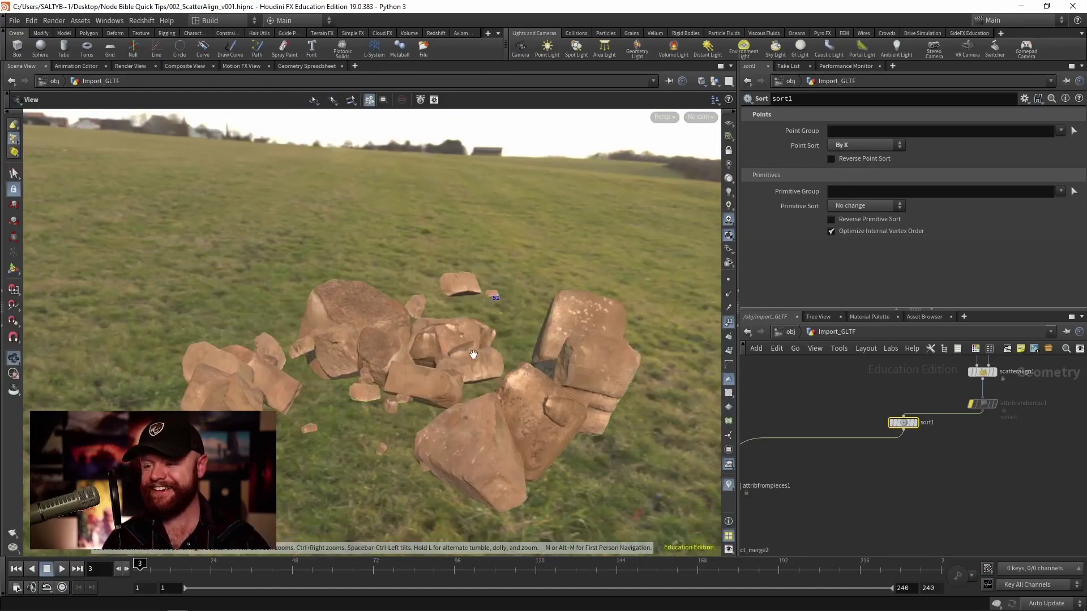
pyautogui.keyDown('alt'); pyautogui.moveTo(473, 355); pyautogui.dragTo(464, 363); pyautogui.keyUp('alt')
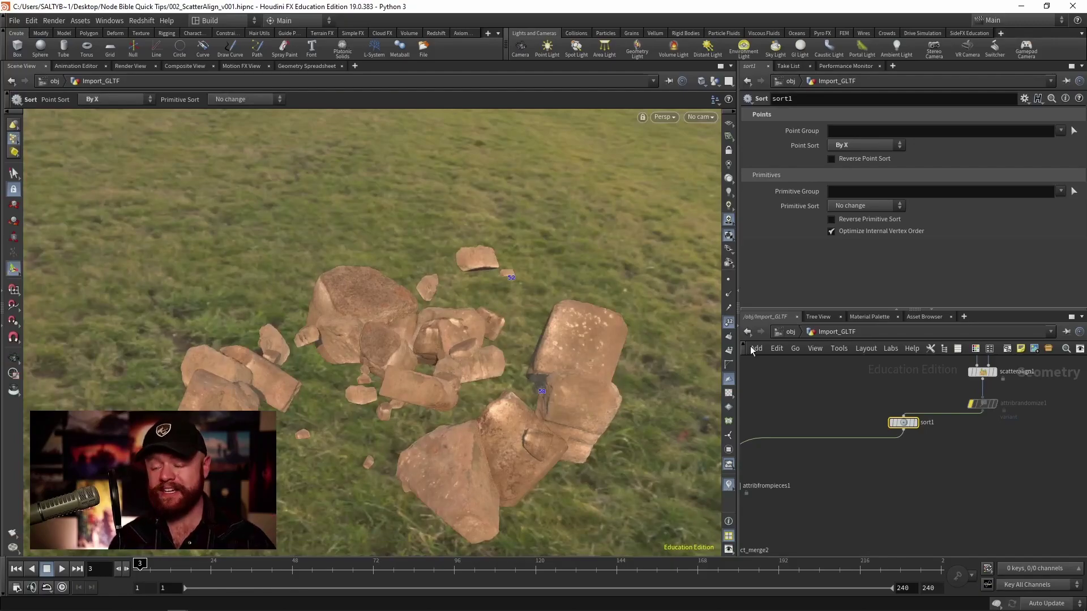
# - Read the Attribute from Pieces help on the Patches, Noise, Random, Map Attribute and VEXpression modes, then close the help window
pyautogui.moveTo(822, 458); pyautogui.dragTo(906, 451, button='middle')
pyautogui.hotkey('alt', 'Tab')
pyautogui.moveTo(562, 169); pyautogui.dragTo(623, 122)
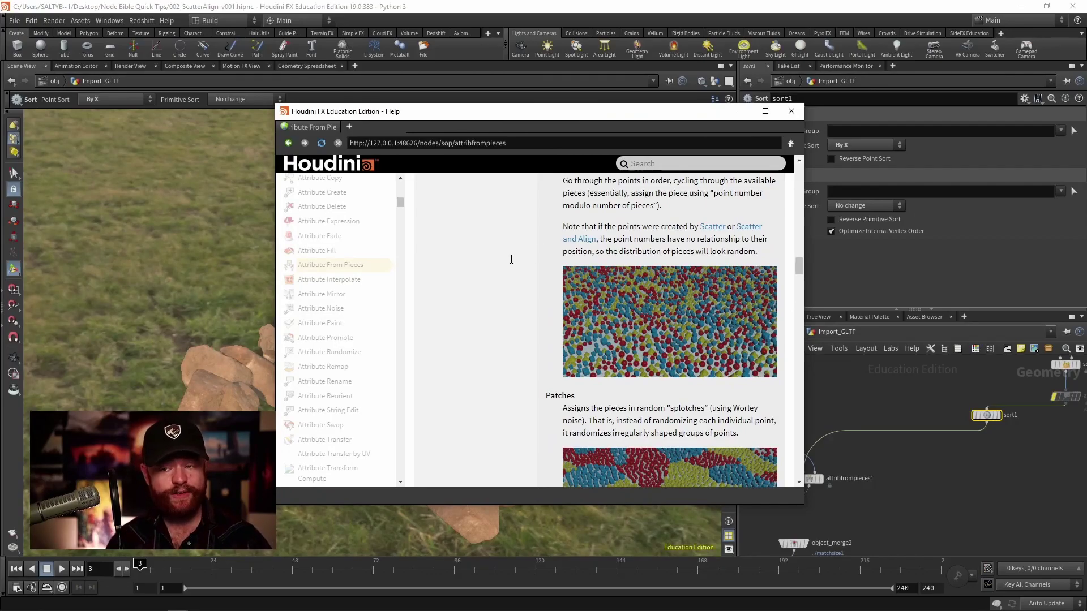
pyautogui.scroll(-3, 799, 263)
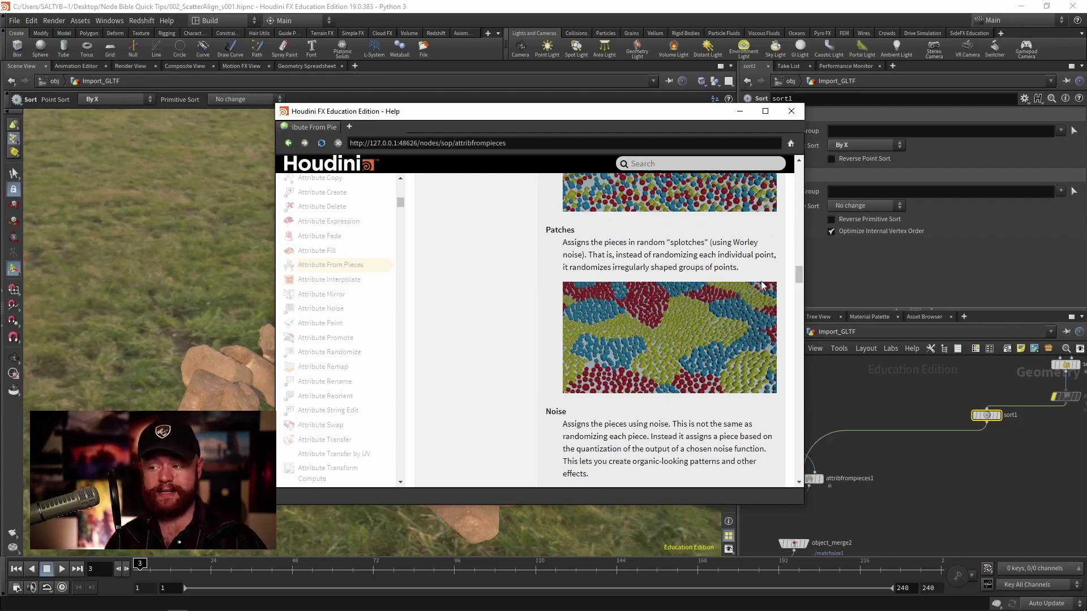
pyautogui.scroll(-2, 798, 283)
pyautogui.scroll(-1, 747, 313)
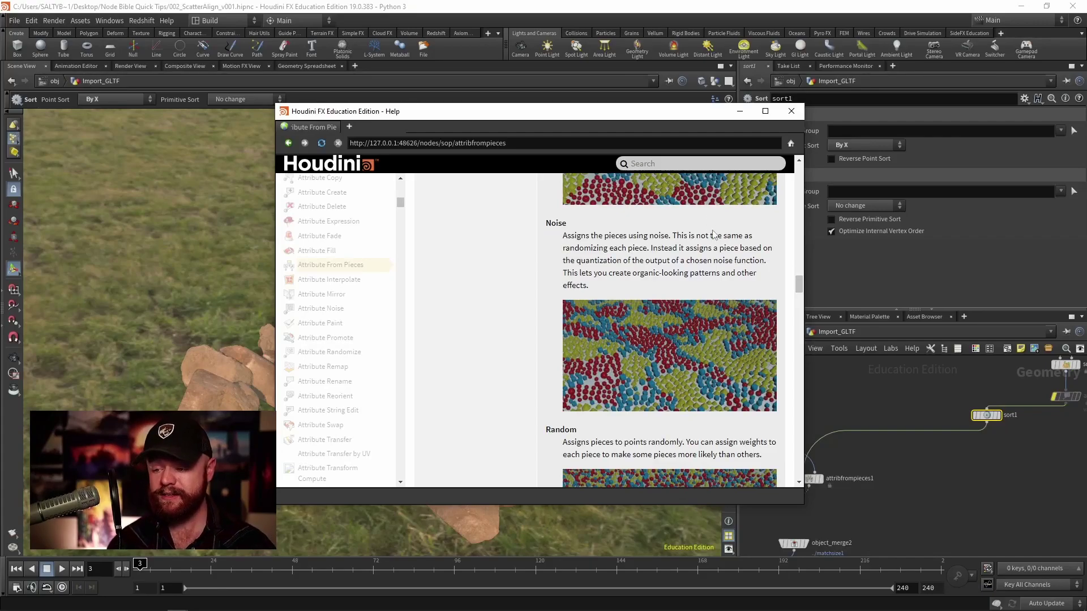
pyautogui.moveTo(800, 292); pyautogui.dragTo(804, 303)
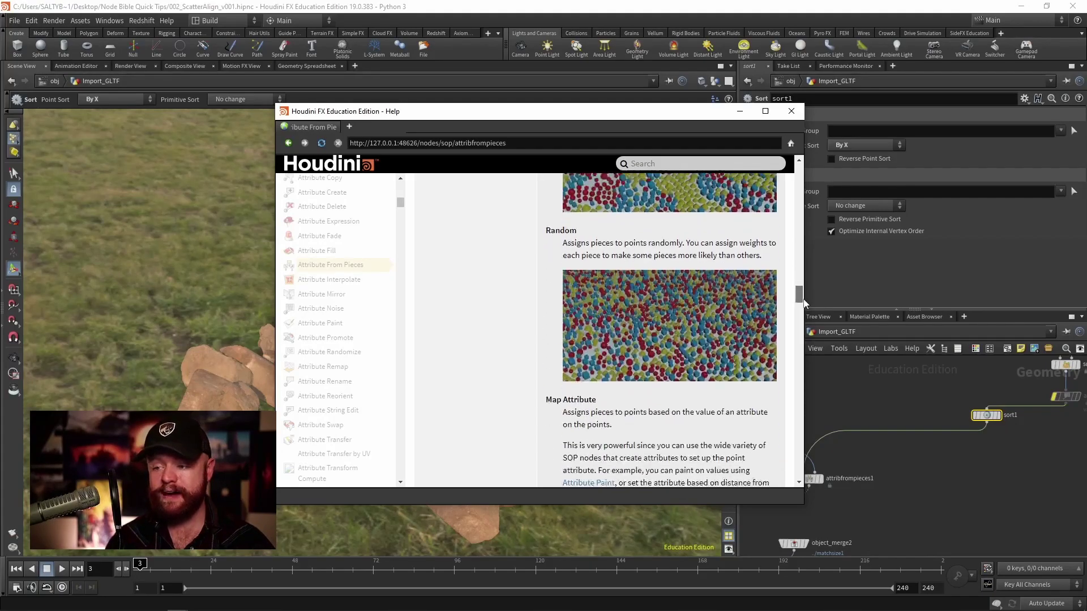
pyautogui.scroll(-3, 804, 302)
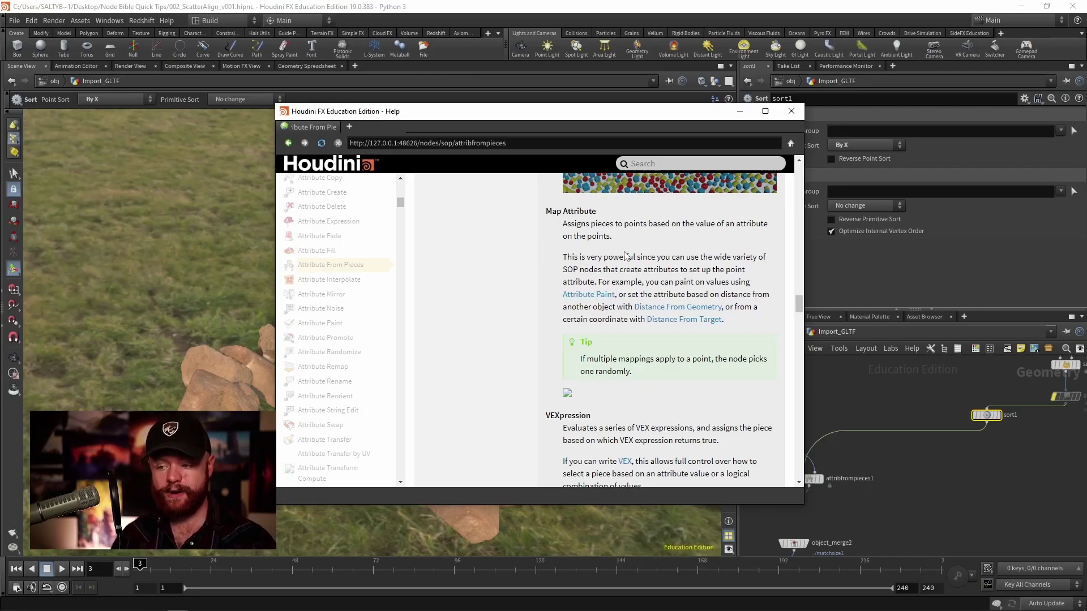
pyautogui.scroll(-3, 645, 283)
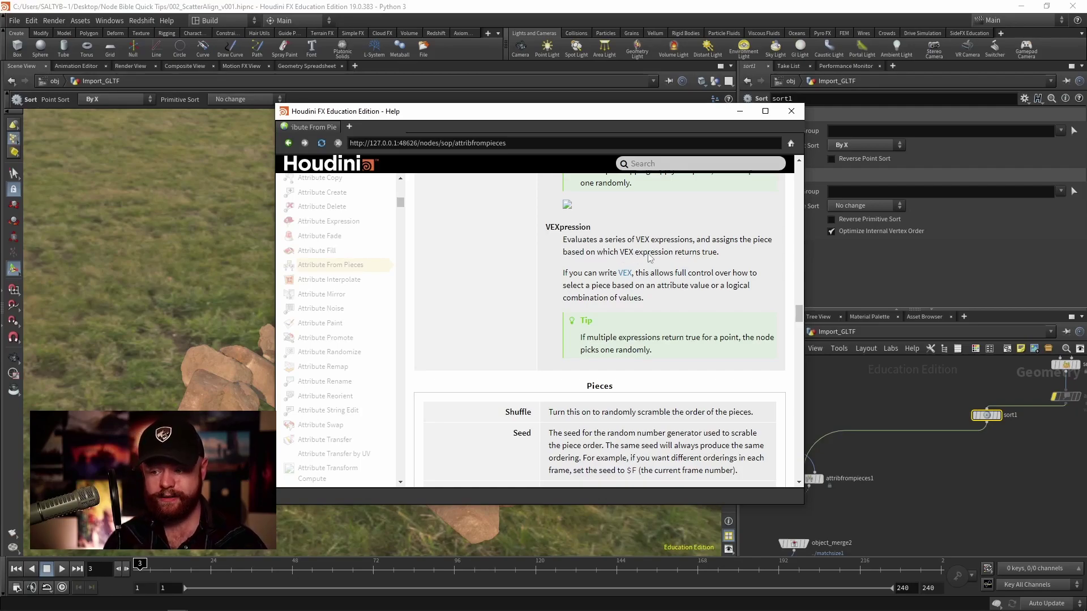
pyautogui.click(790, 111)
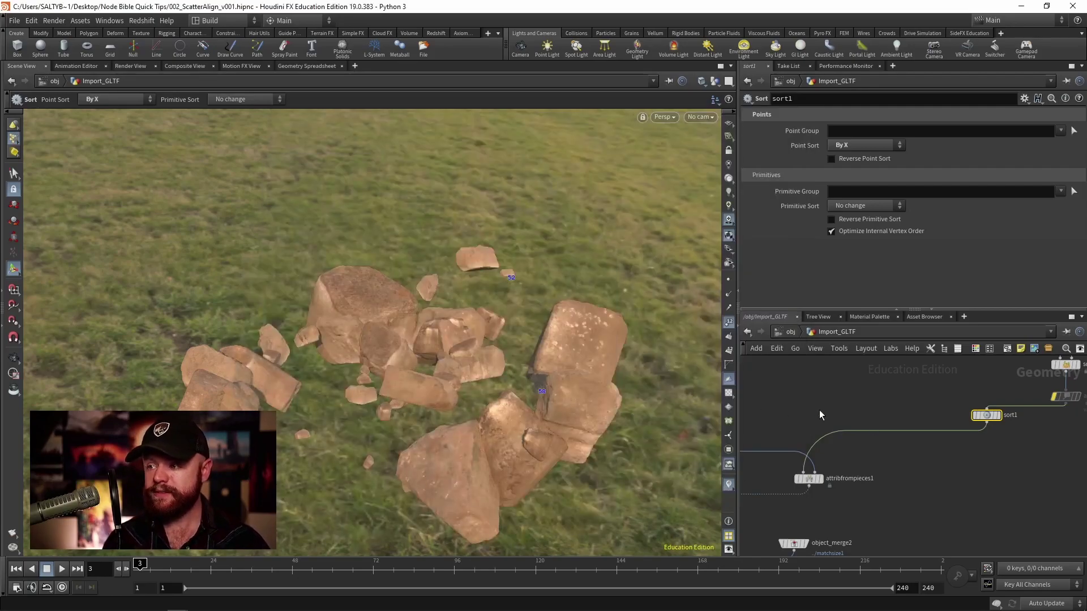
# - Examine the Piece Filter of attribfrompieces1 with its help tooltip, and the class attribute settings of connectivity1
pyautogui.moveTo(826, 398); pyautogui.dragTo(918, 375, button='middle')
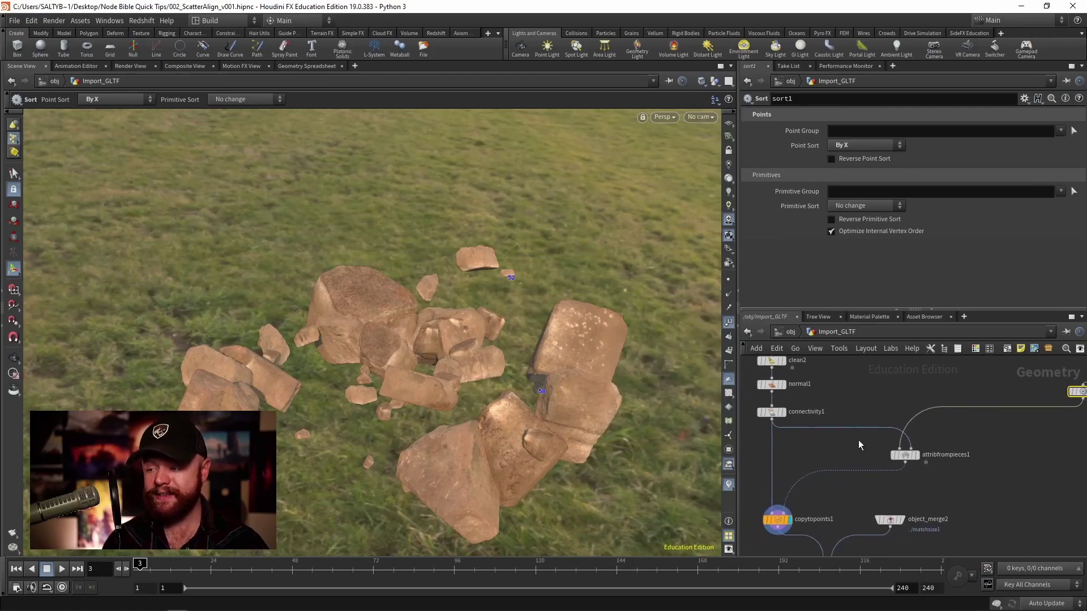
pyautogui.click(961, 449)
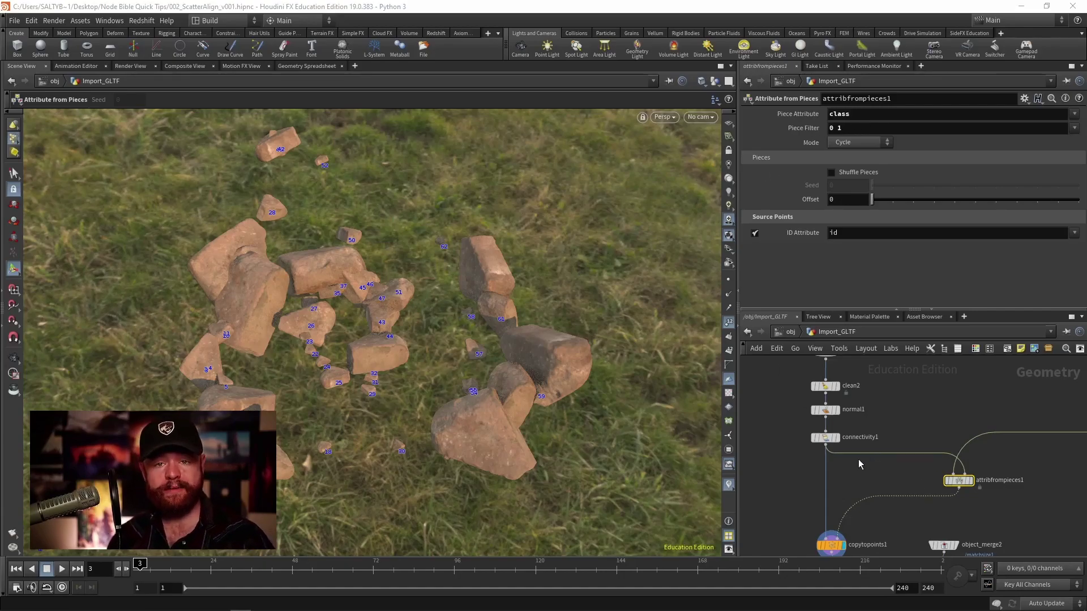
pyautogui.click(853, 129)
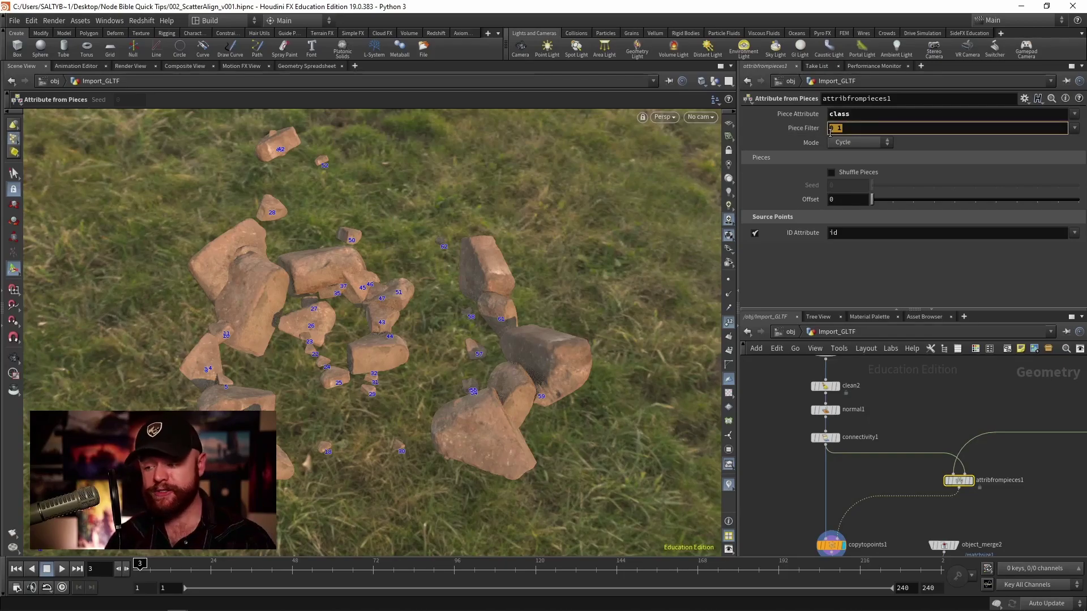
pyautogui.click(859, 442)
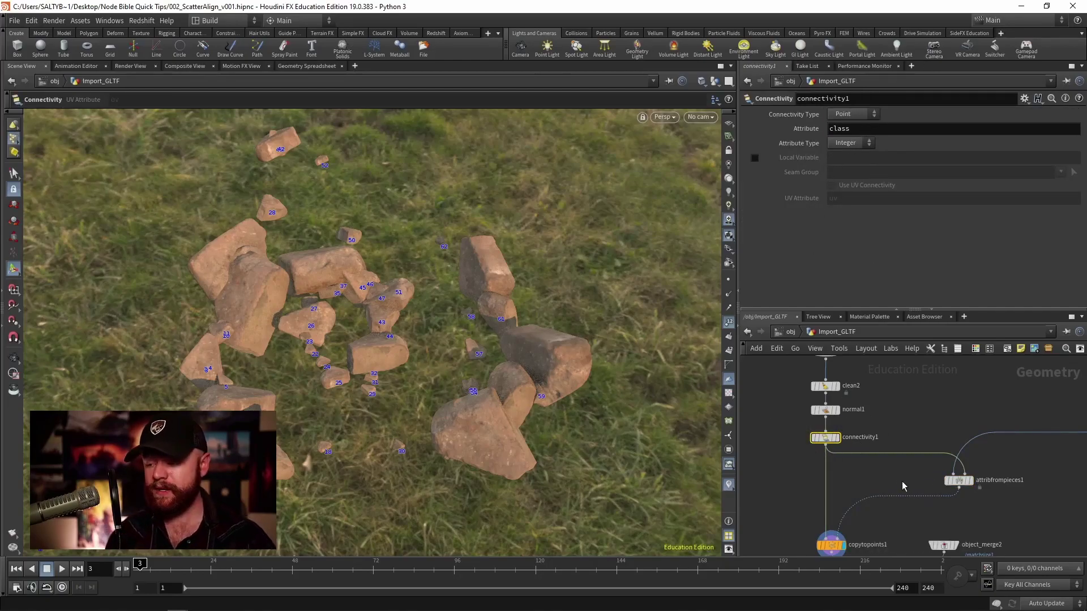
pyautogui.click(958, 480)
pyautogui.moveTo(852, 129); pyautogui.dragTo(827, 129)
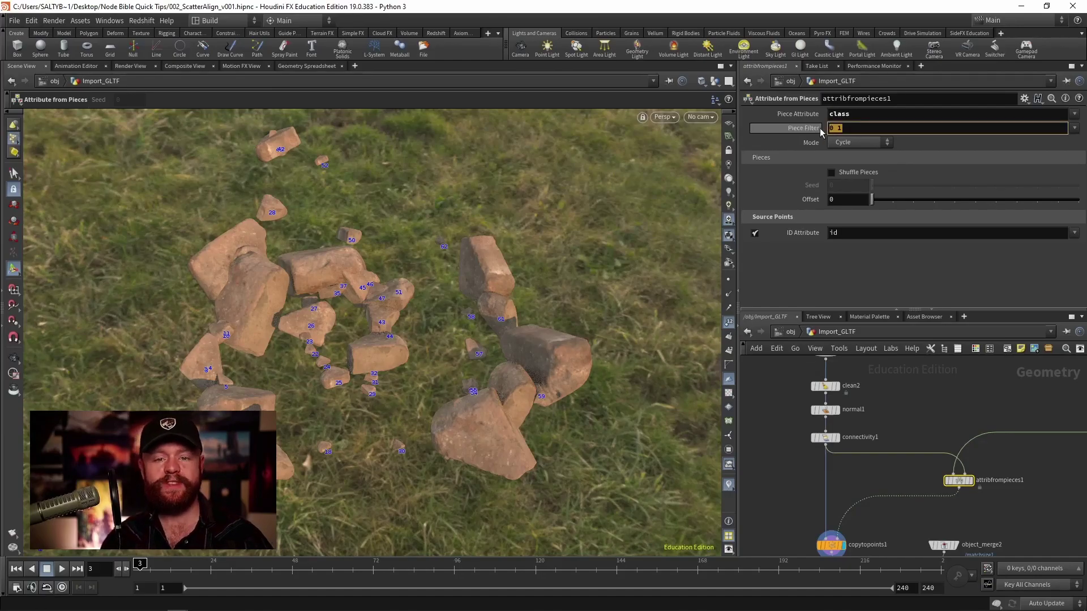
pyautogui.moveTo(820, 131)
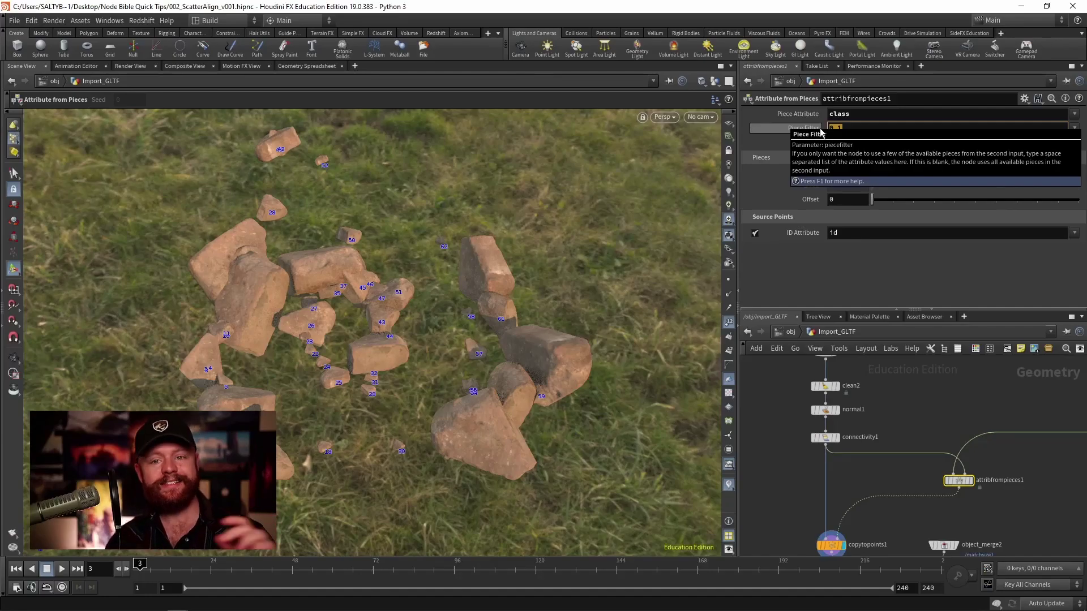
pyautogui.click(908, 127)
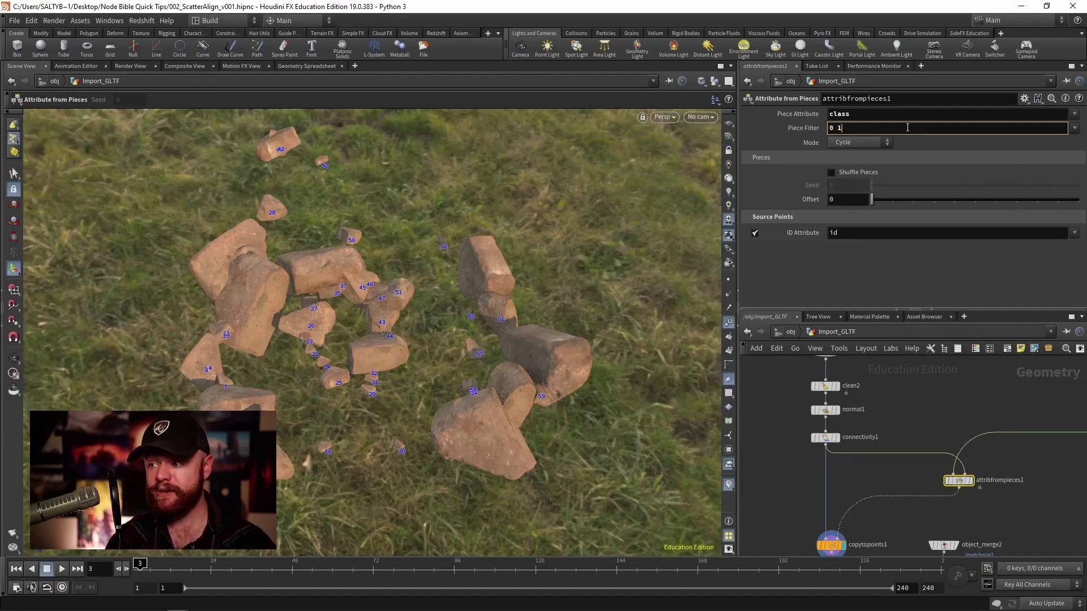